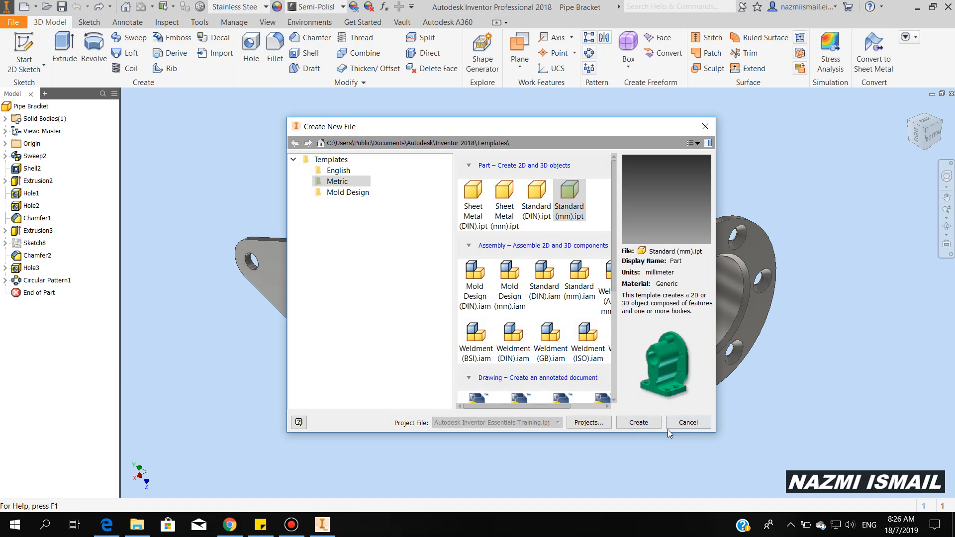
Create a new part from the Standard (mm).ipt template and start a 2D sketch on the horizontal XZ plane.
left_click(639, 423)
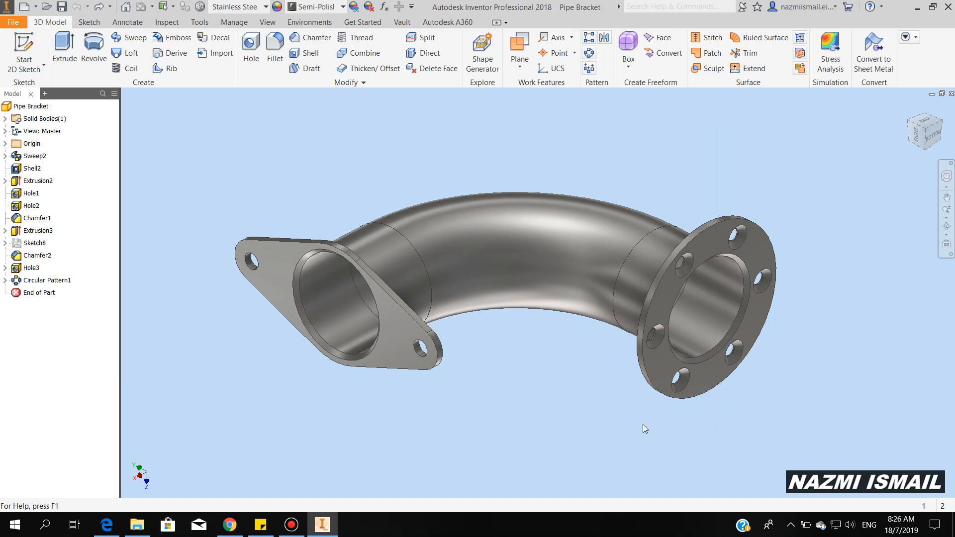
left_click(43, 69)
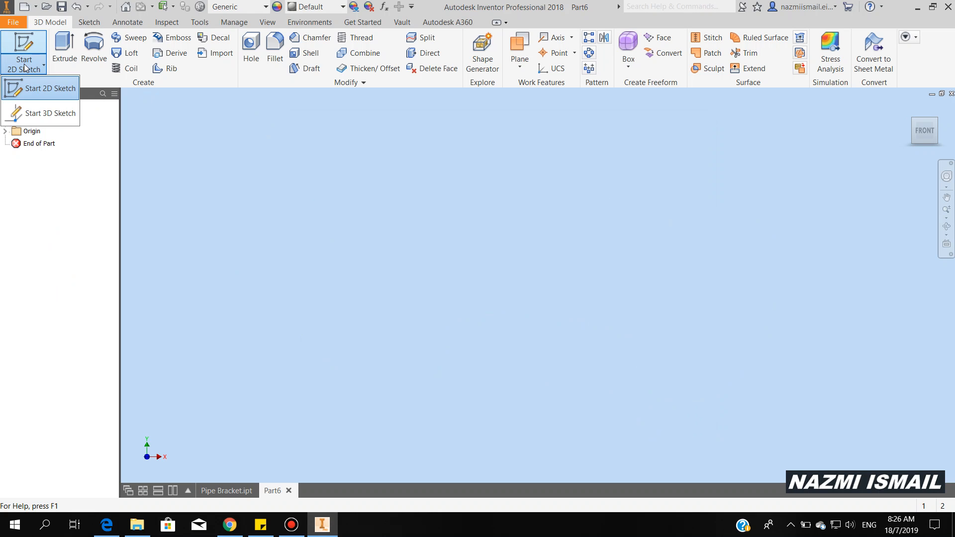
left_click(47, 89)
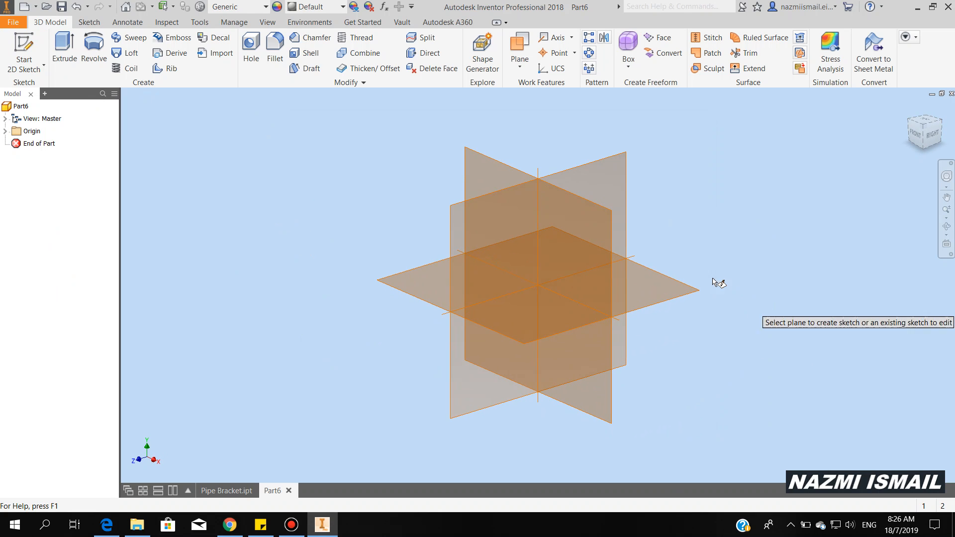
left_click(648, 283)
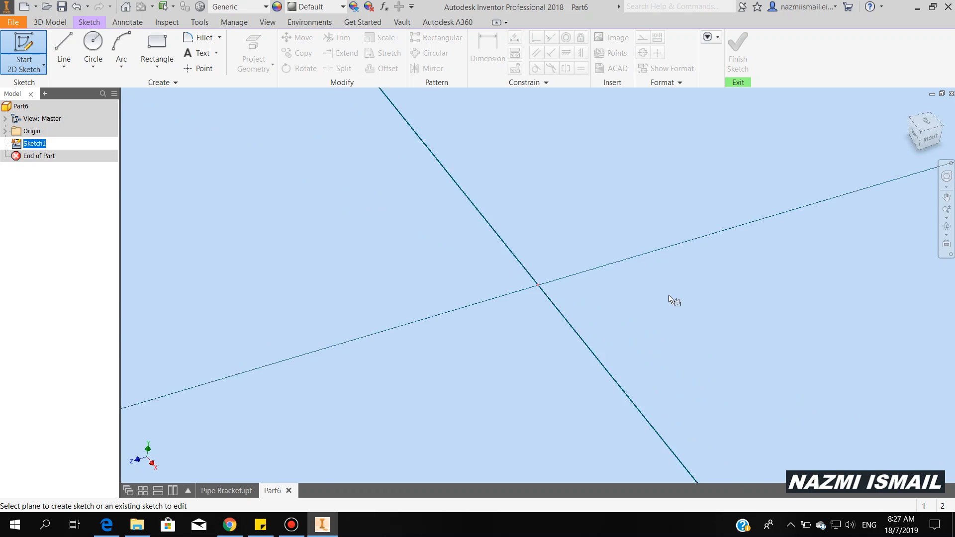
Sketch the bend path: a vertical line, a tangent quarter arc of about 4.8 mm radius and a horizontal line ending it.
left_click(64, 65)
left_click(82, 93)
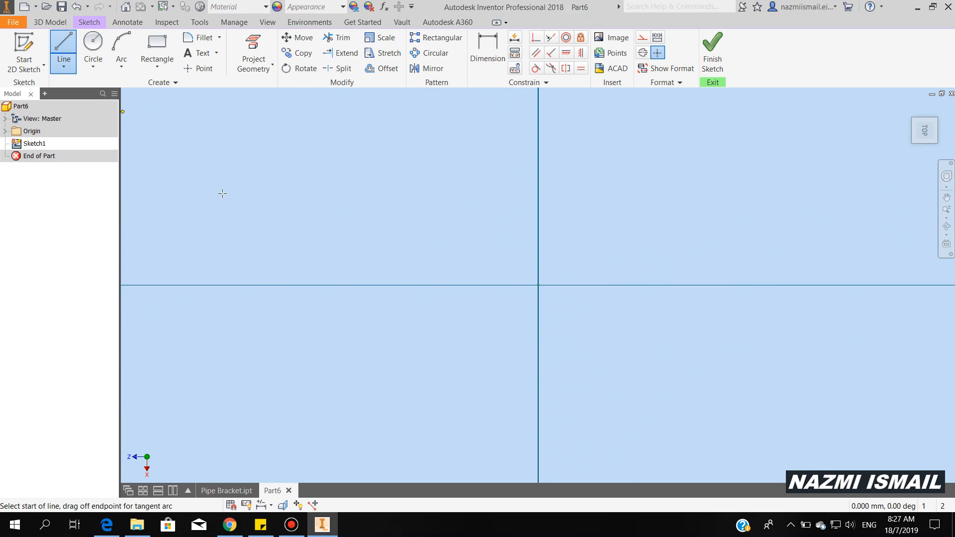
left_click(362, 277)
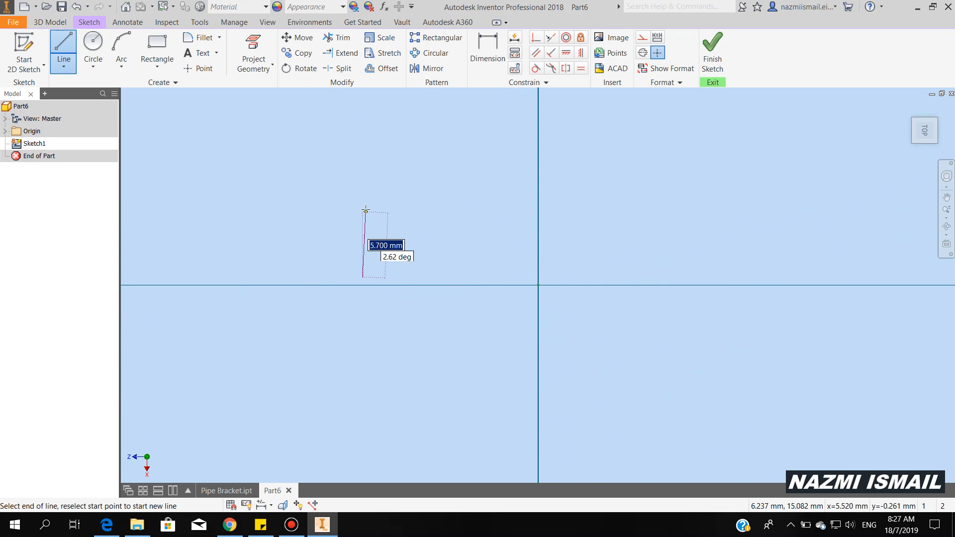
left_click(363, 208)
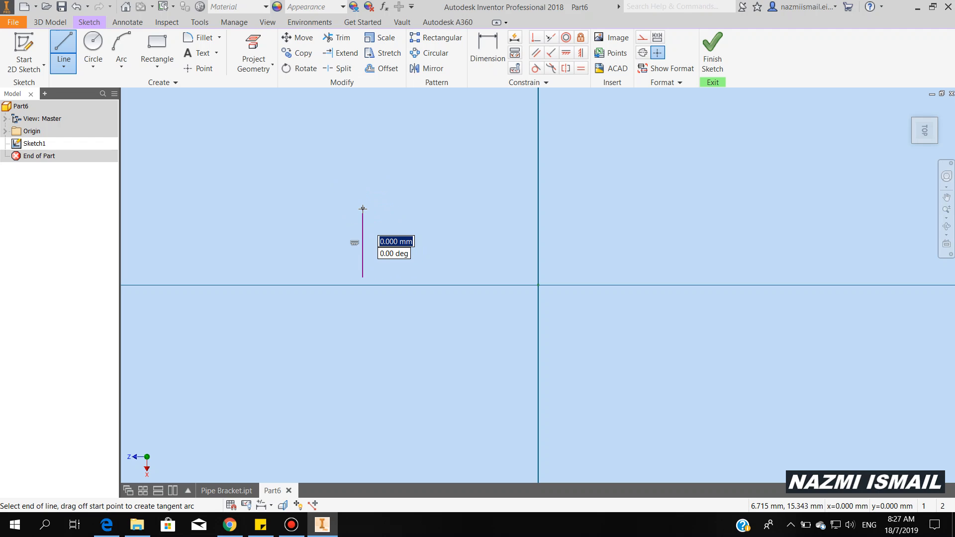
left_click_drag(363, 209, 419, 154)
left_click(488, 154)
right_click(549, 193)
left_click(581, 193)
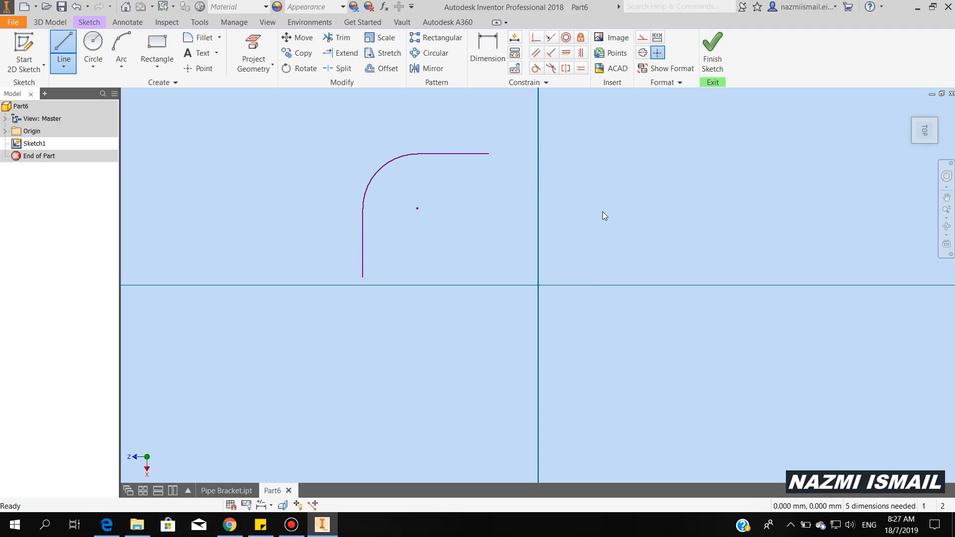
Dimension the arc of the path with a radius of 120 mm.
left_click(497, 47)
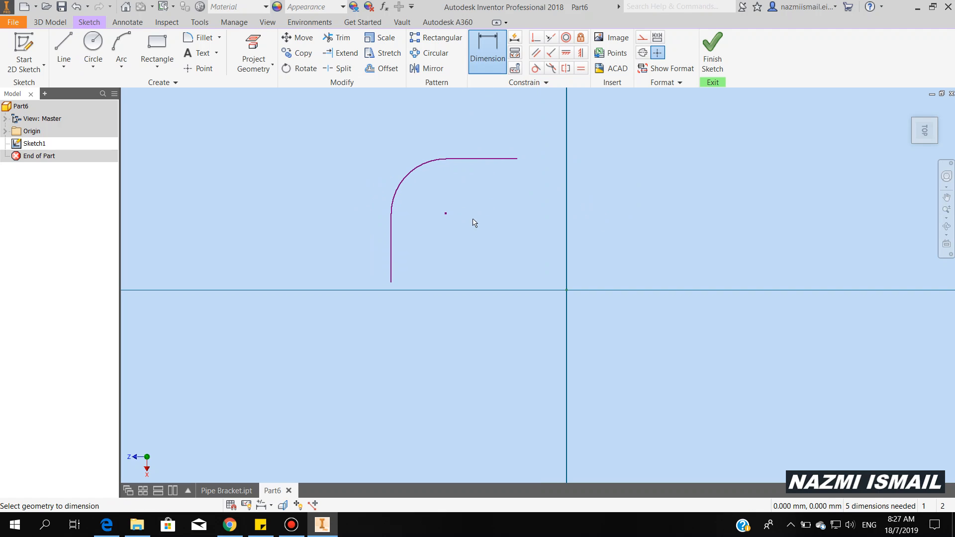
left_click(409, 180)
left_click(425, 193)
type("120")
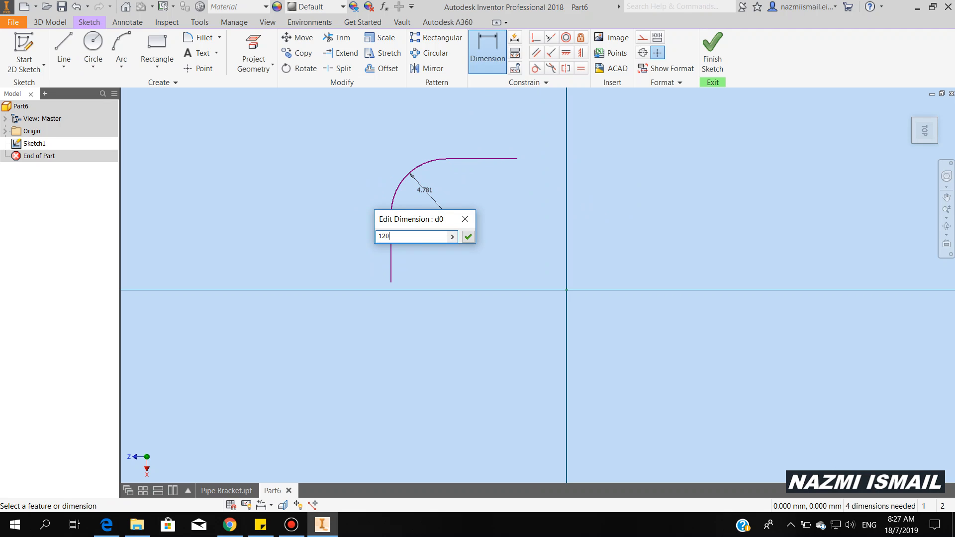
key("Return")
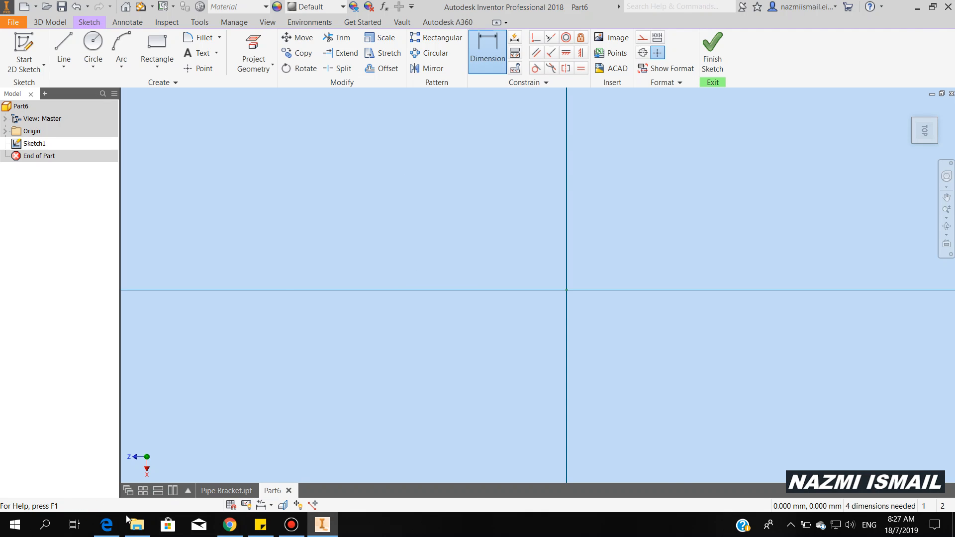
left_click(108, 527)
key("alt+Tab")
scroll(458, 321, "up", 3)
middle_click_drag(426, 298, 504, 372)
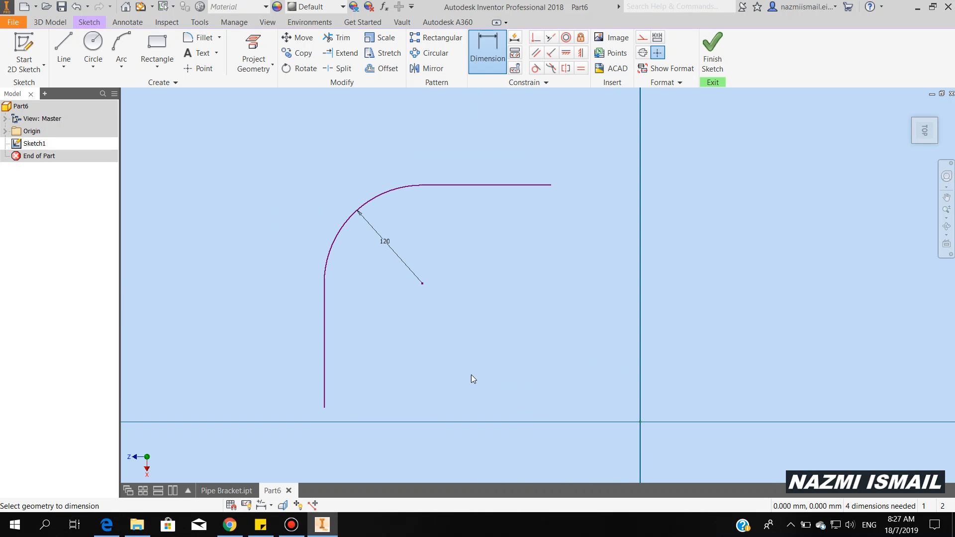
Dimension both straight segments of the path to 50 mm each.
left_click(325, 379)
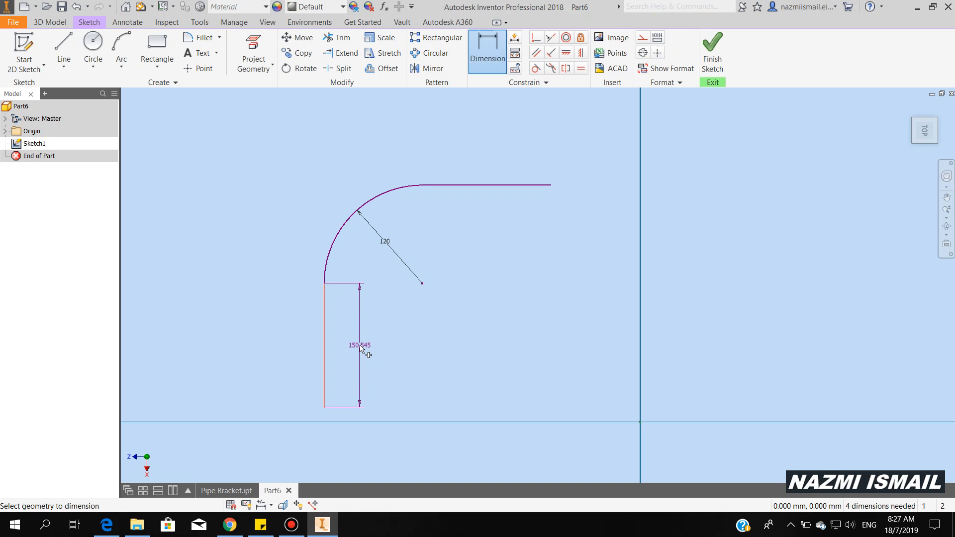
left_click(362, 349)
type("5")
key("Return")
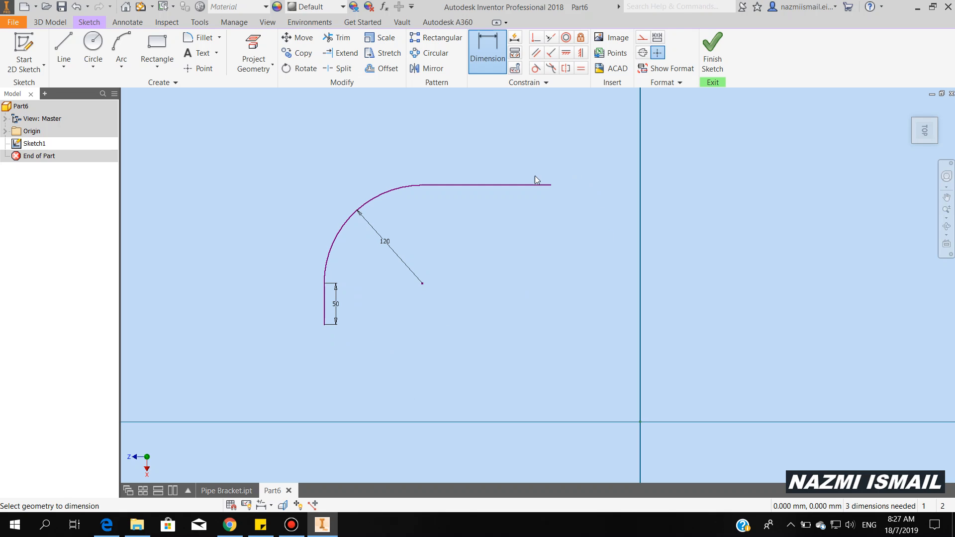
left_click(491, 218)
type("50")
key("Return")
Align the path's two open ends with the origin using horizontal and vertical constraints, and finish the sketch.
left_click(566, 52)
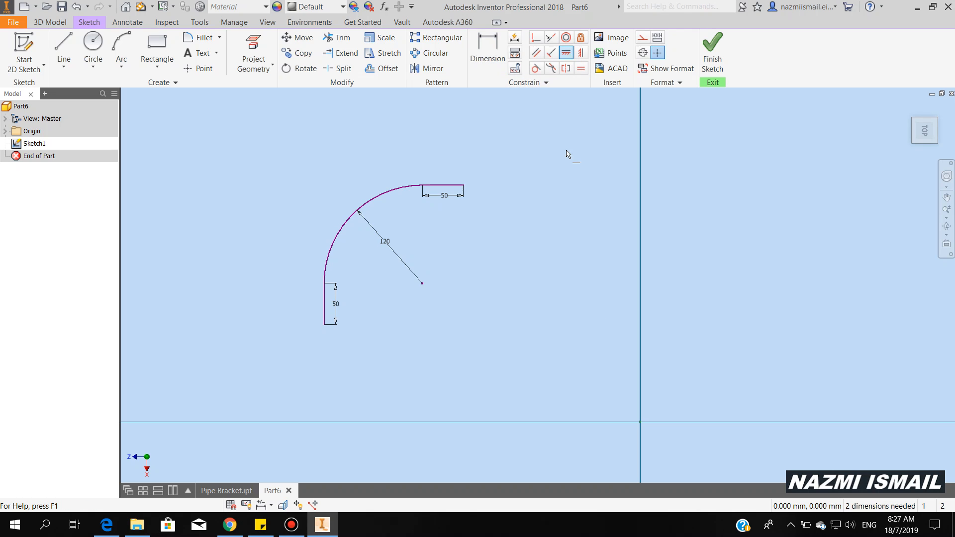
left_click(465, 187)
left_click(641, 422)
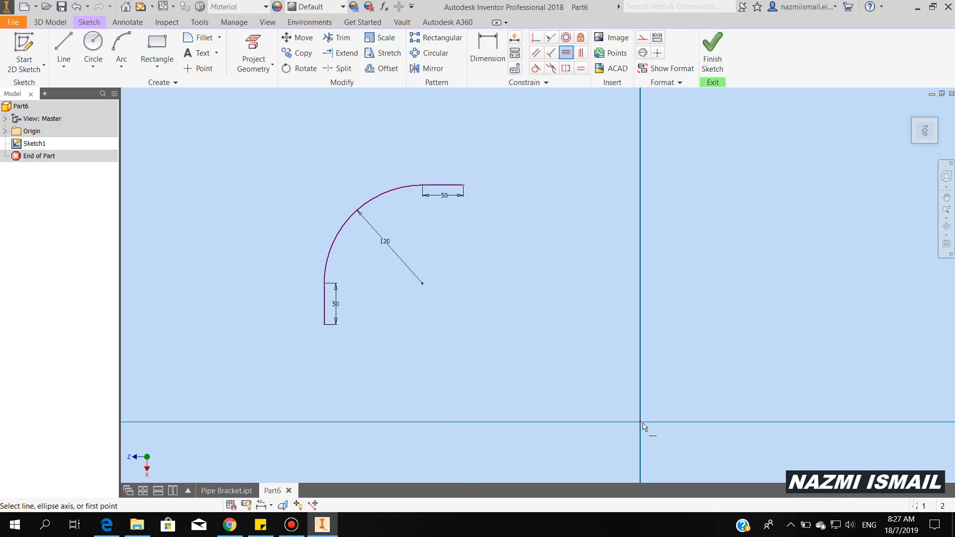
left_click(581, 54)
left_click(501, 325)
left_click(641, 423)
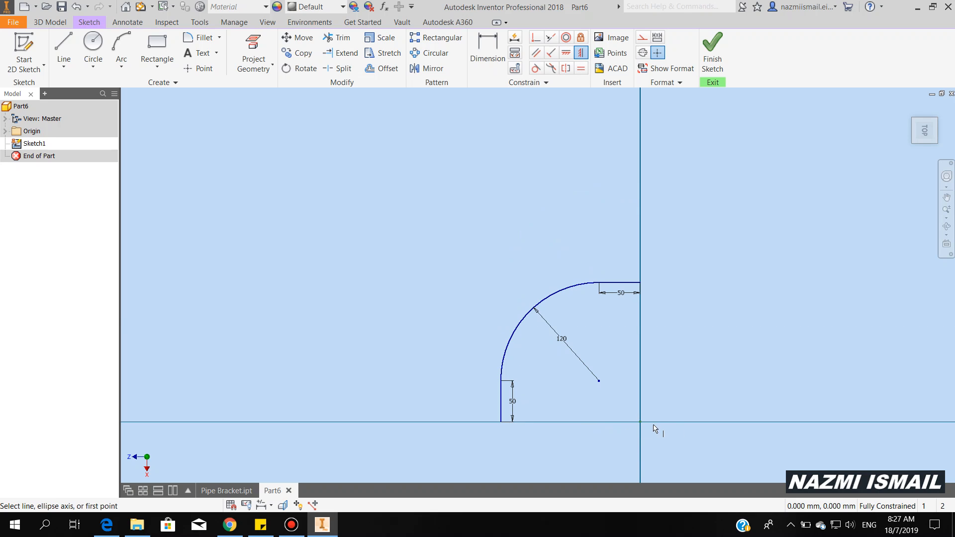
left_click(713, 52)
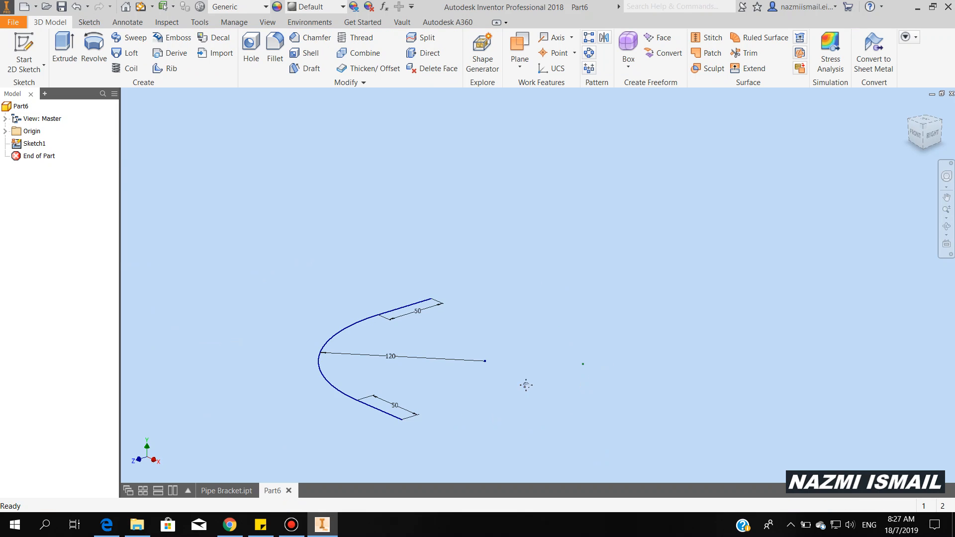
Start a sketch on the YZ plane and project the nearby end point of the path into it.
left_click(5, 131)
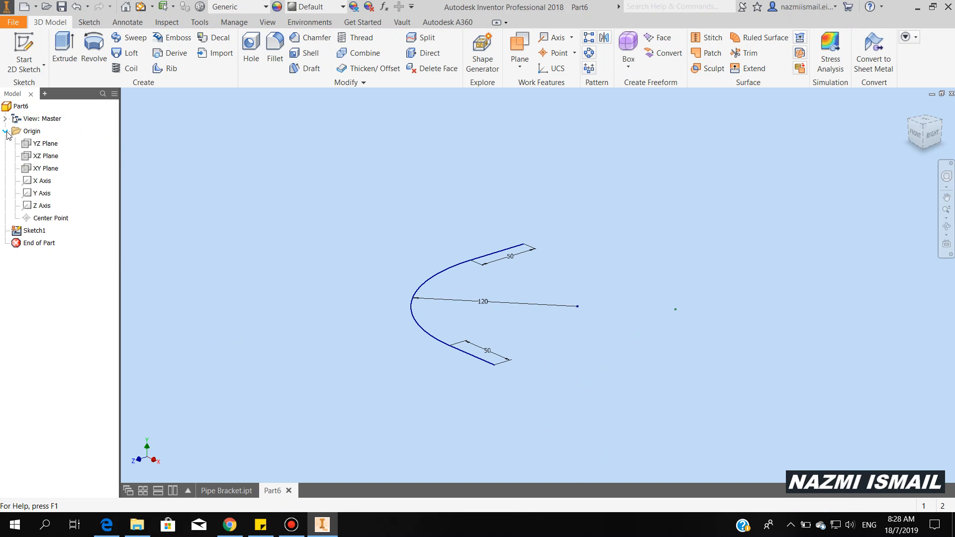
left_click(44, 144)
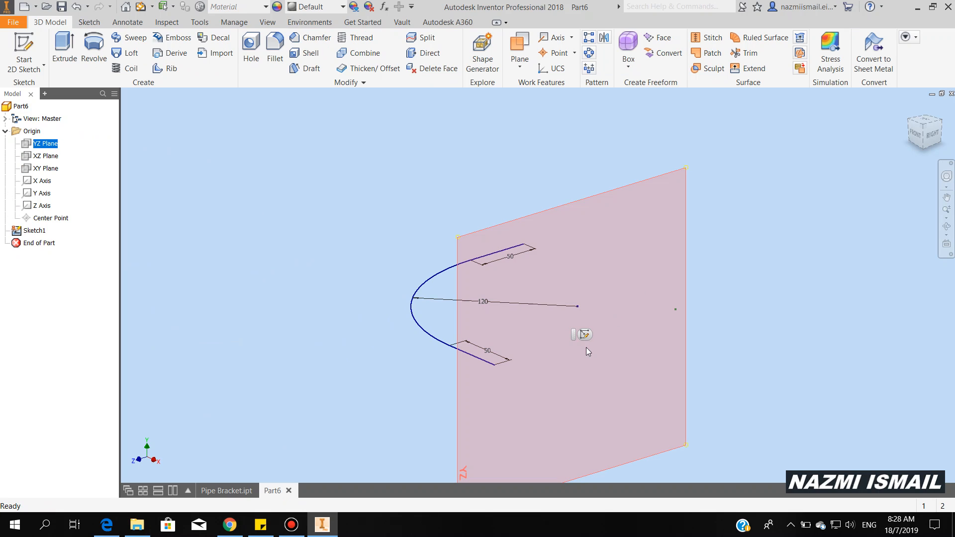
left_click(585, 335)
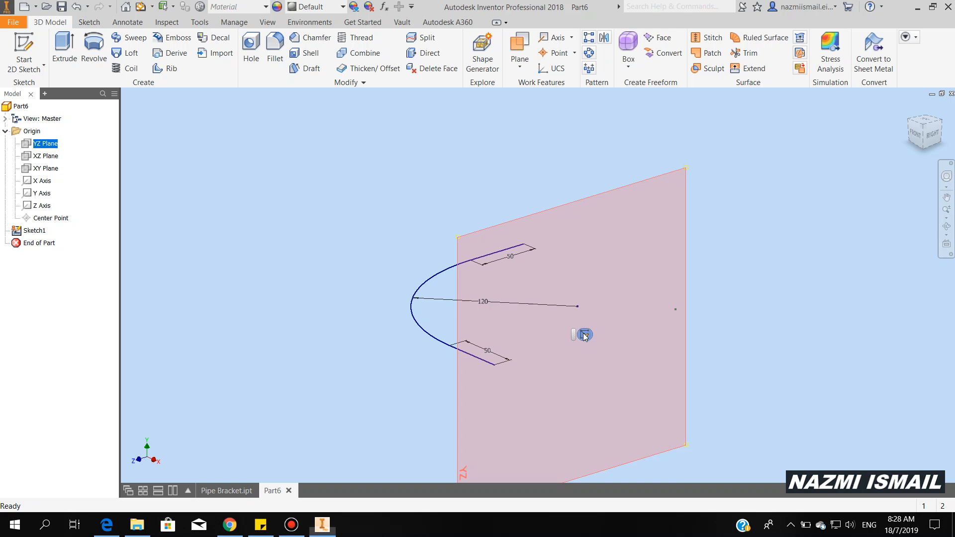
mouse_move(634, 312)
middle_mouse_down("shift")
mouse_move(599, 324)
mouse_move(480, 279)
middle_mouse_up("shift")
scroll(396, 250, "up", 3)
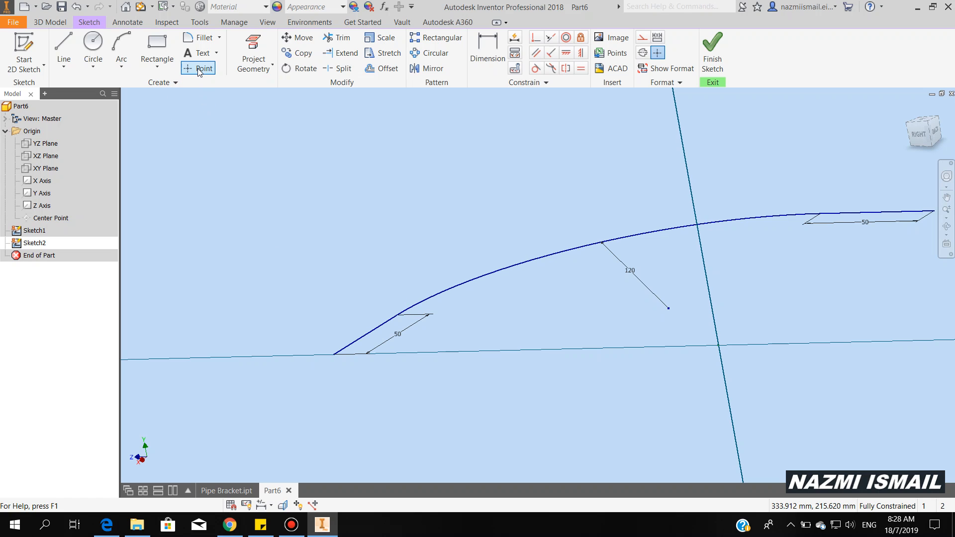
left_click(253, 43)
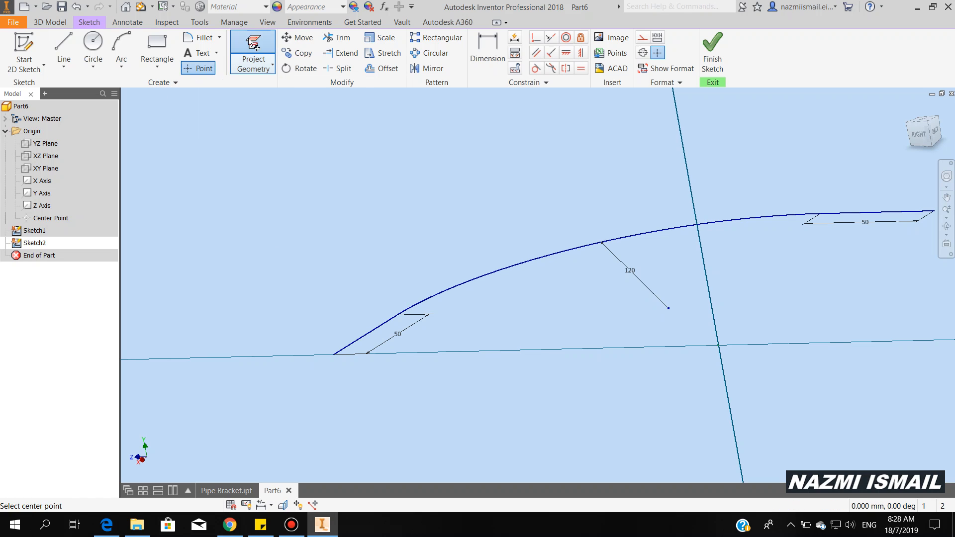
left_click(334, 355)
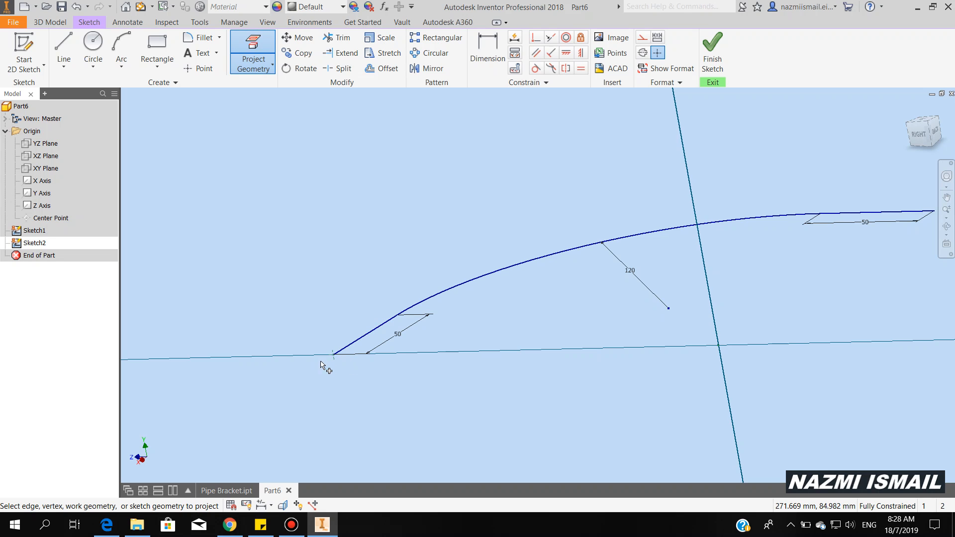
Draw a center-point circle of 75 mm diameter on the projected end point and finish the sketch.
left_click(96, 67)
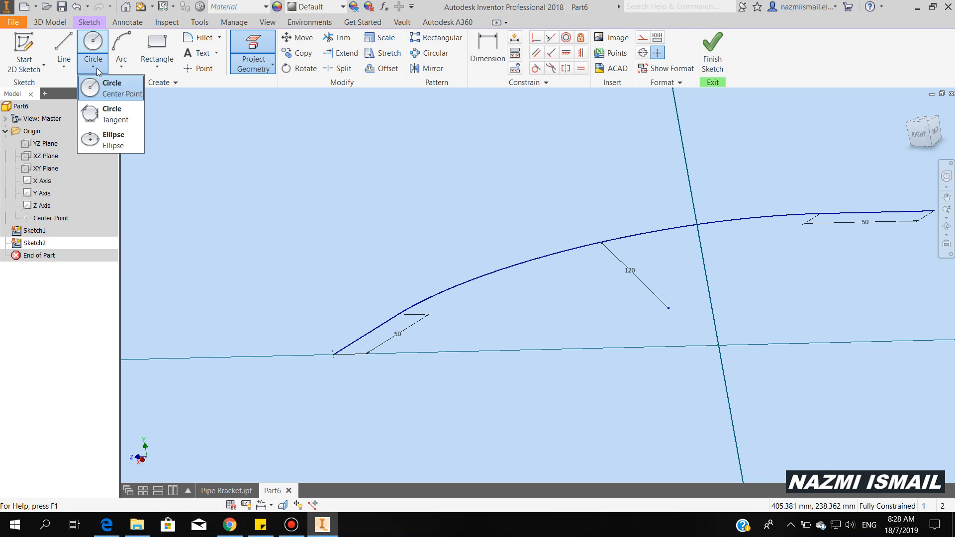
left_click(104, 94)
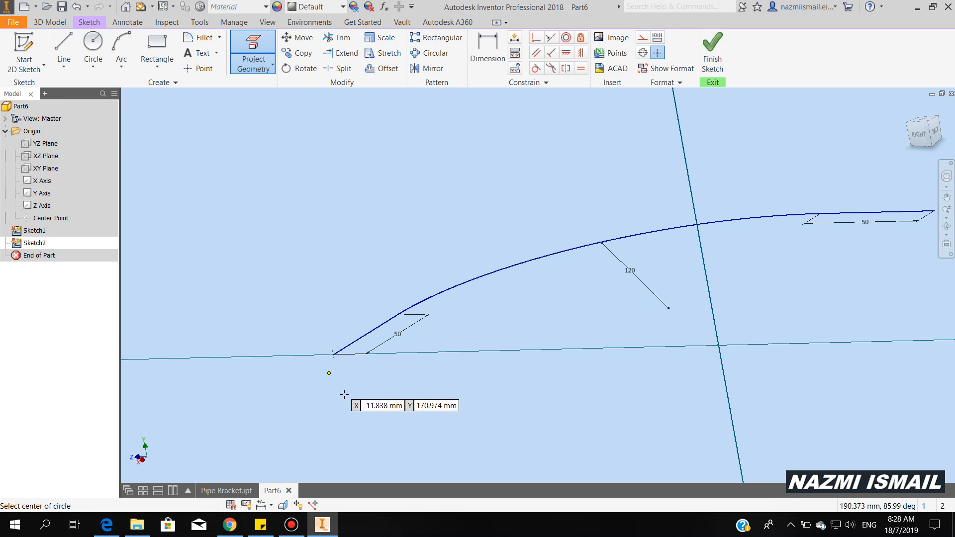
left_click(333, 355)
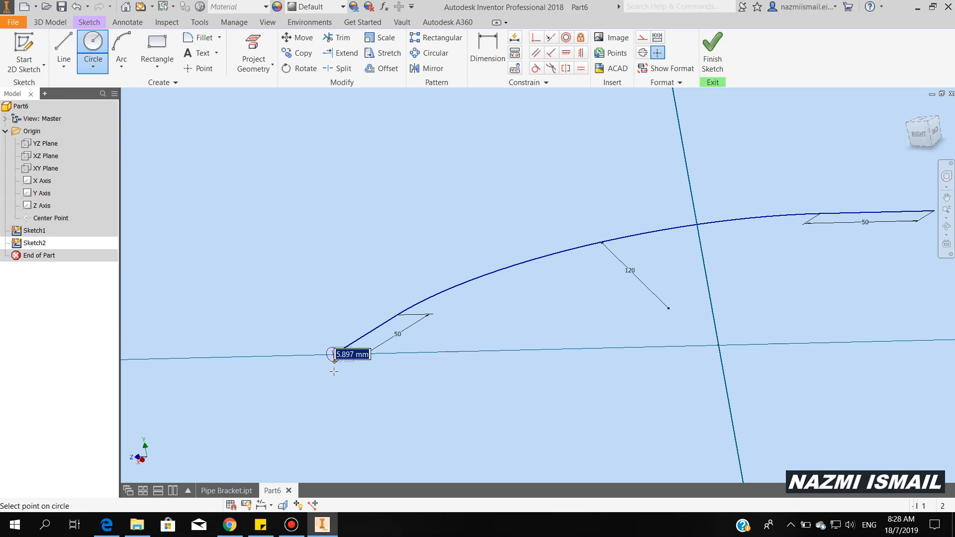
left_click(109, 529)
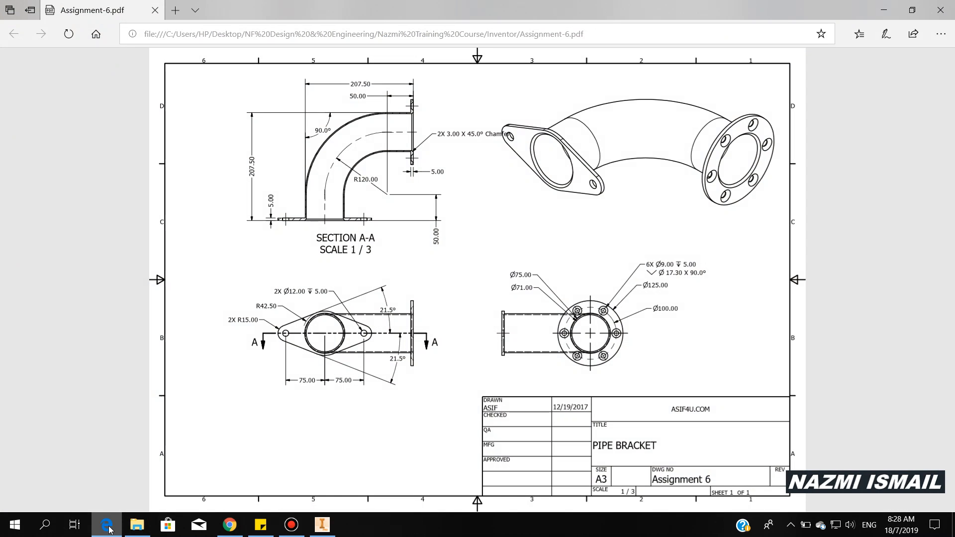
left_click(109, 530)
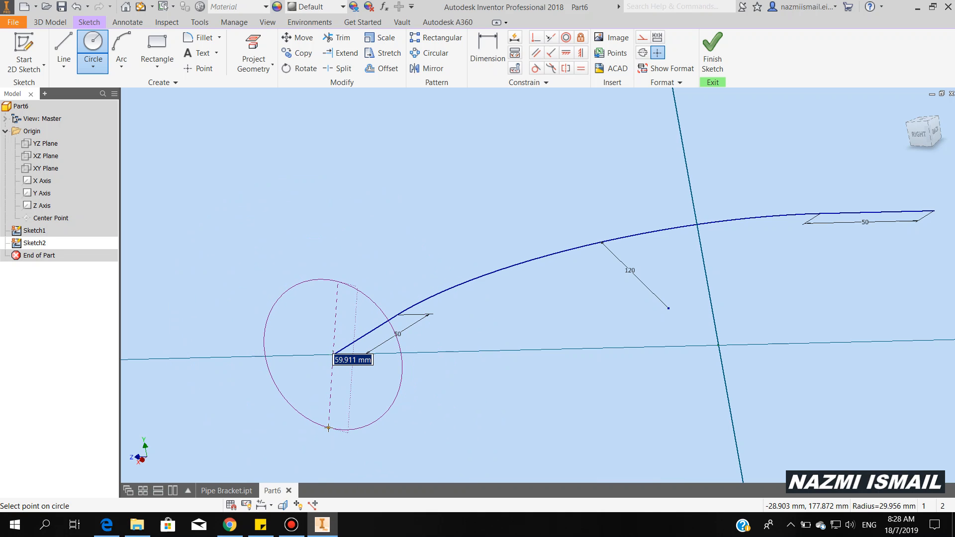
type("75")
key("Return")
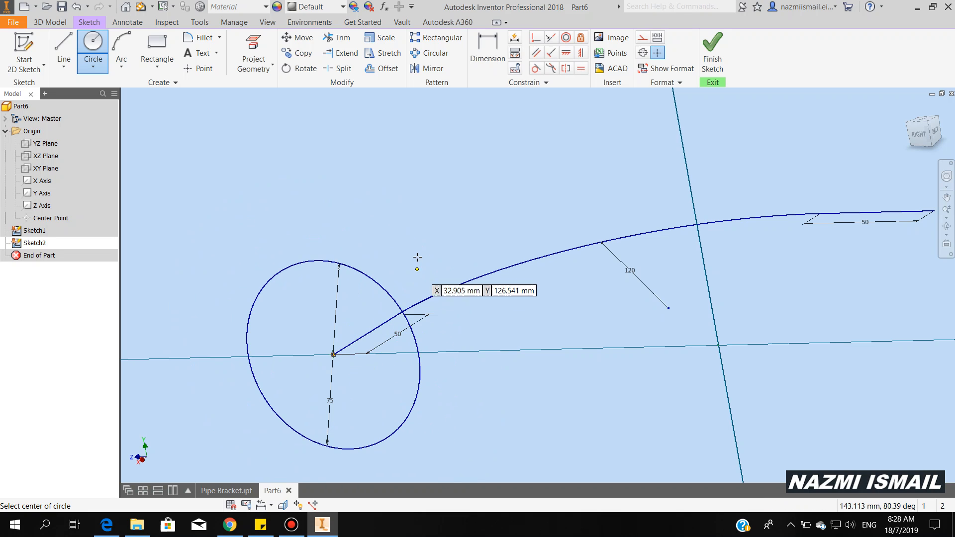
right_click(417, 257)
left_click(463, 258)
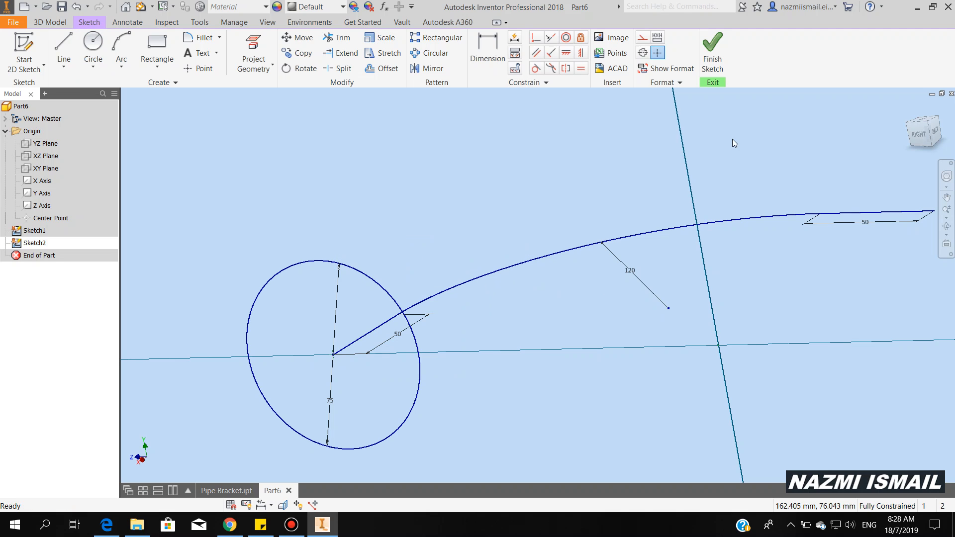
left_click(712, 58)
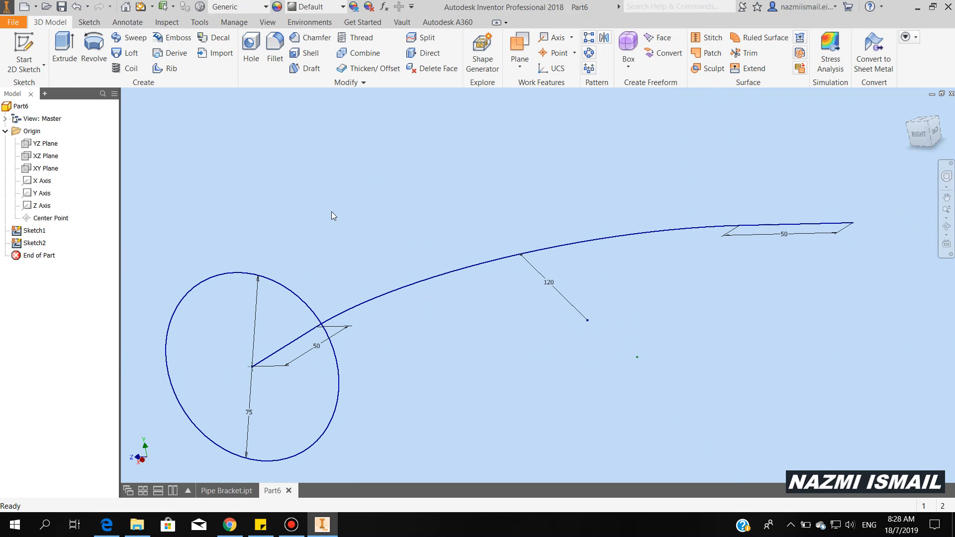
Sweep the 75 mm circle along the bend path as a solid, with path orientation and zero taper and twist.
left_click(130, 37)
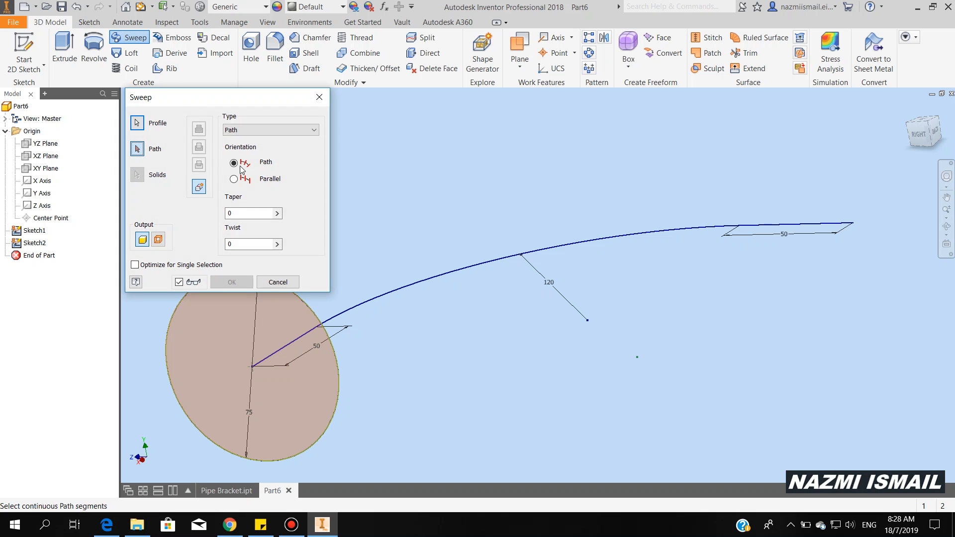
left_click(420, 279)
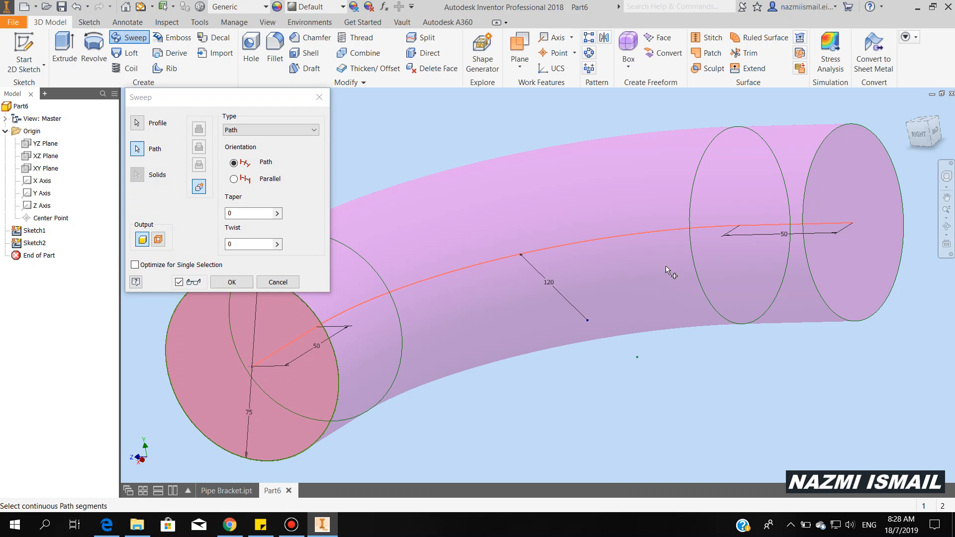
left_click(242, 284)
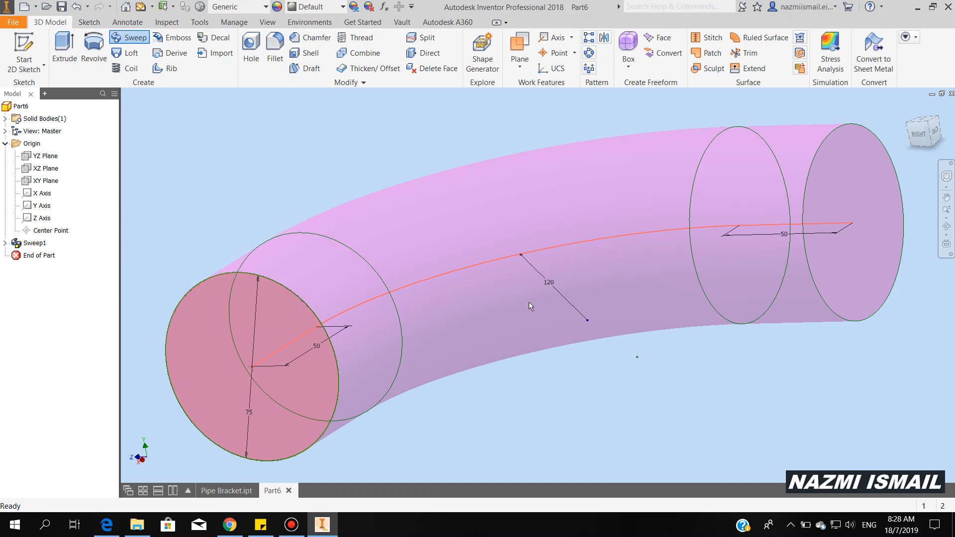
Shell the swept pipe body to a 2 mm wall thickness, removing both circular end faces.
middle_click_drag(477, 415, 619, 389, "shift")
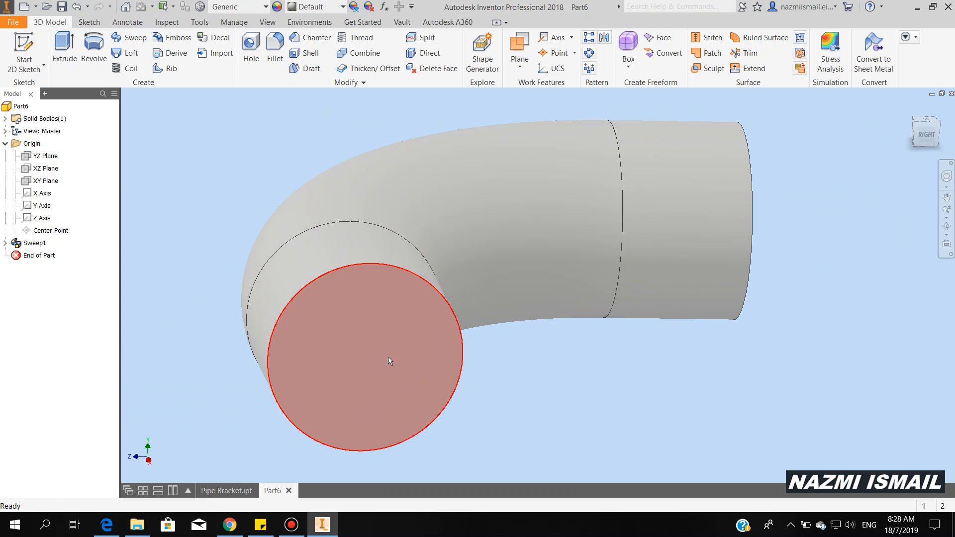
left_click(310, 52)
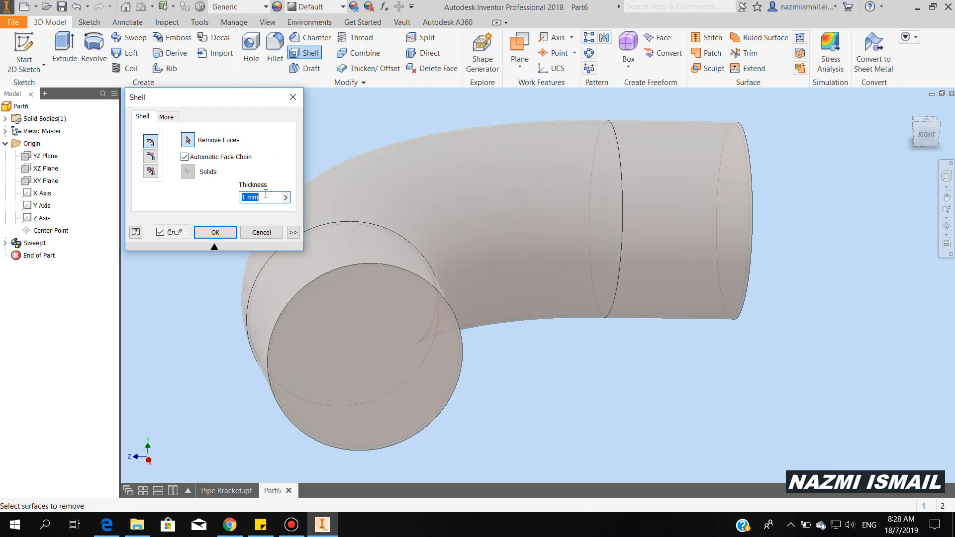
type("2")
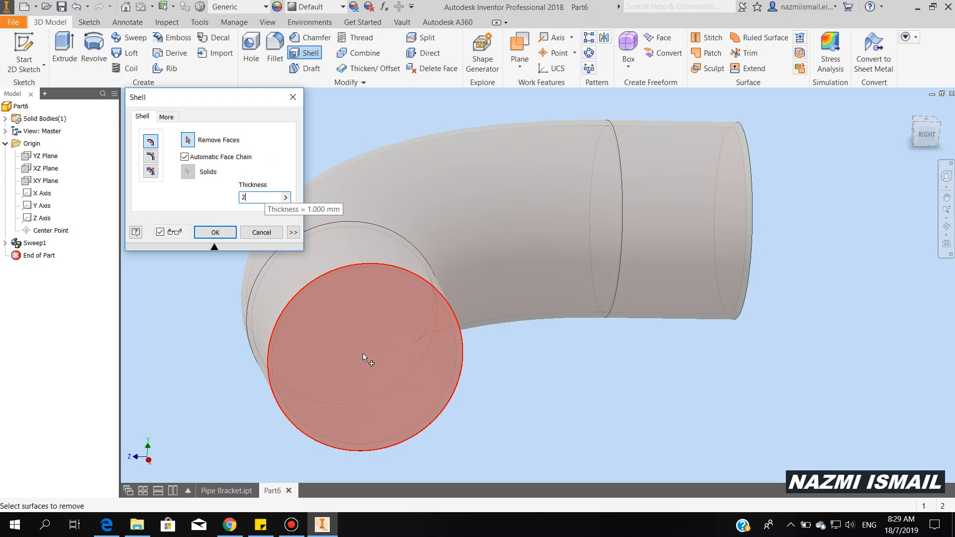
left_click(376, 358)
middle_click_drag(722, 416, 761, 380, "shift")
left_click(911, 206)
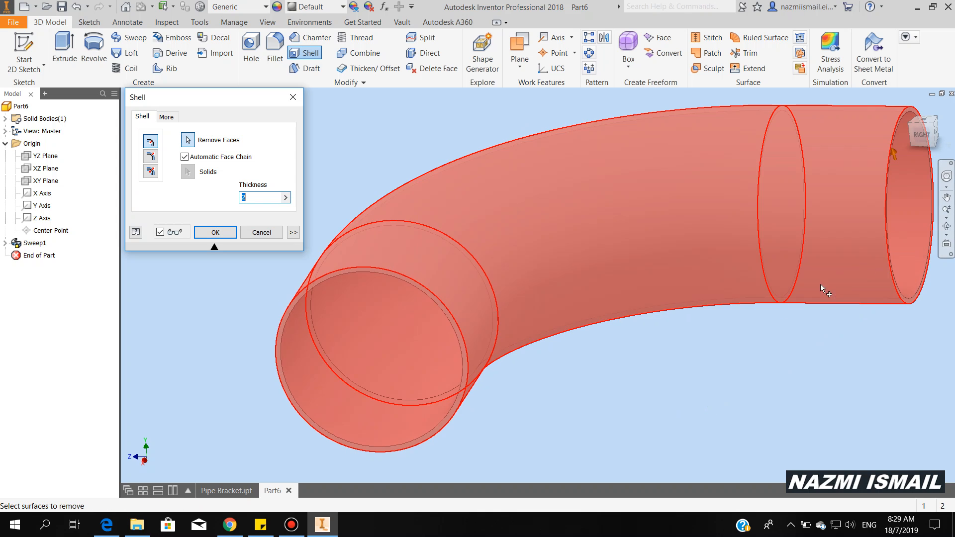
Start a sketch on the ring-shaped face at the pipe's near end and project the pipe's outer edge into it.
middle_click_drag(640, 396, 608, 369, "shift")
scroll(252, 422, "up", 3)
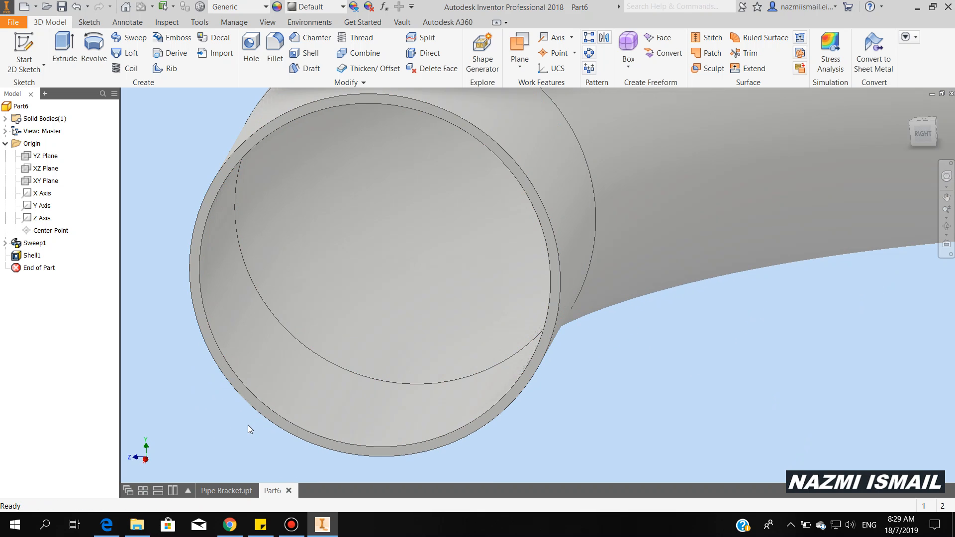
left_click(249, 403)
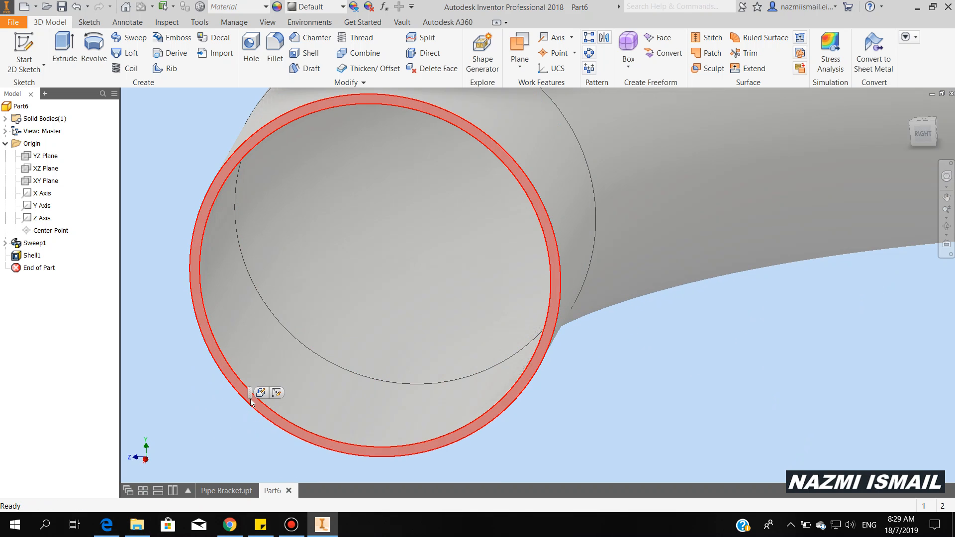
left_click(277, 393)
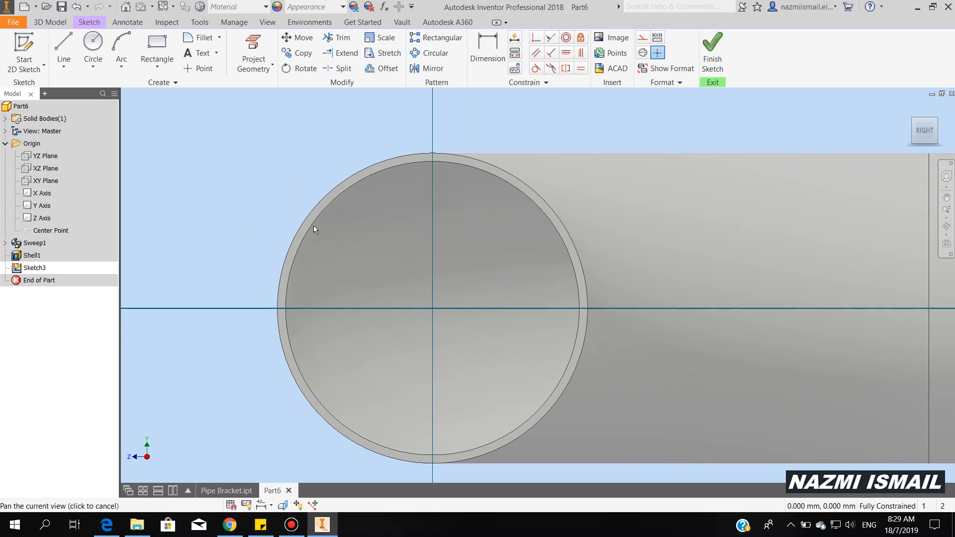
left_click(253, 69)
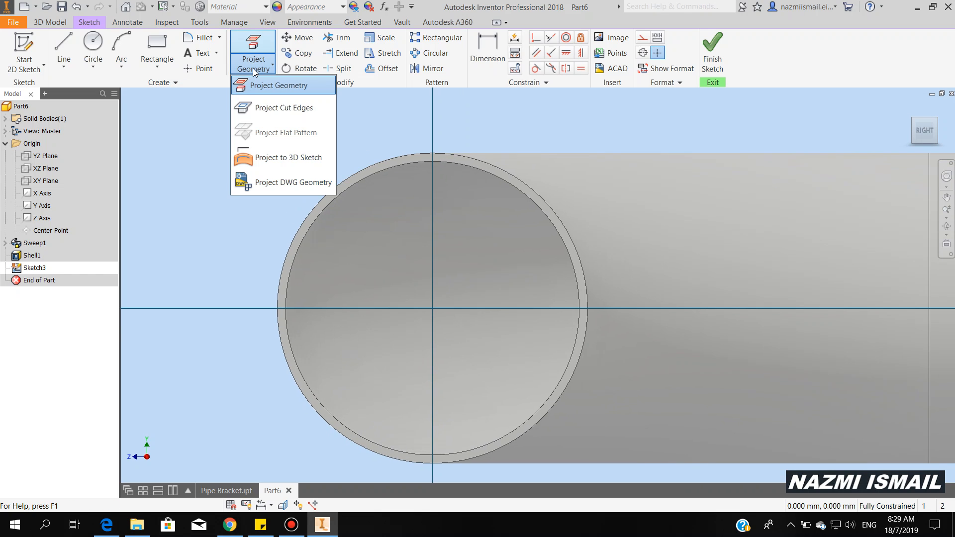
left_click(266, 86)
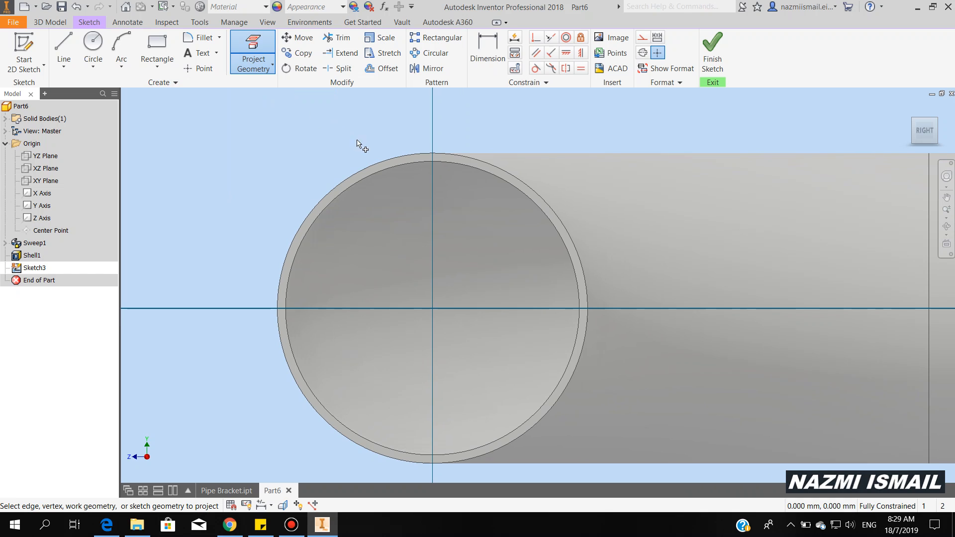
left_click(371, 169)
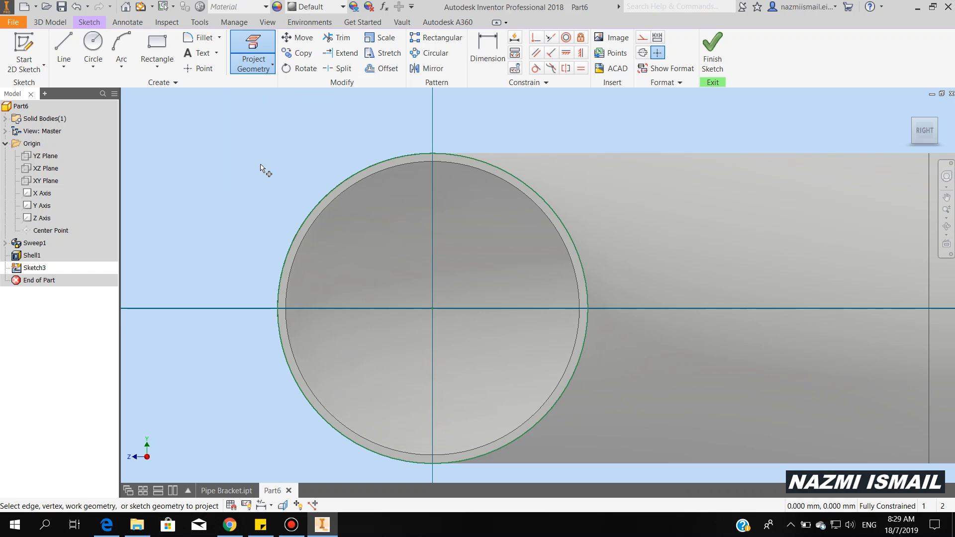
Check the flange size in the Assignment-6 drawing and draw a center-point circle of 42.50 mm radius on the pipe's center.
left_click(95, 65)
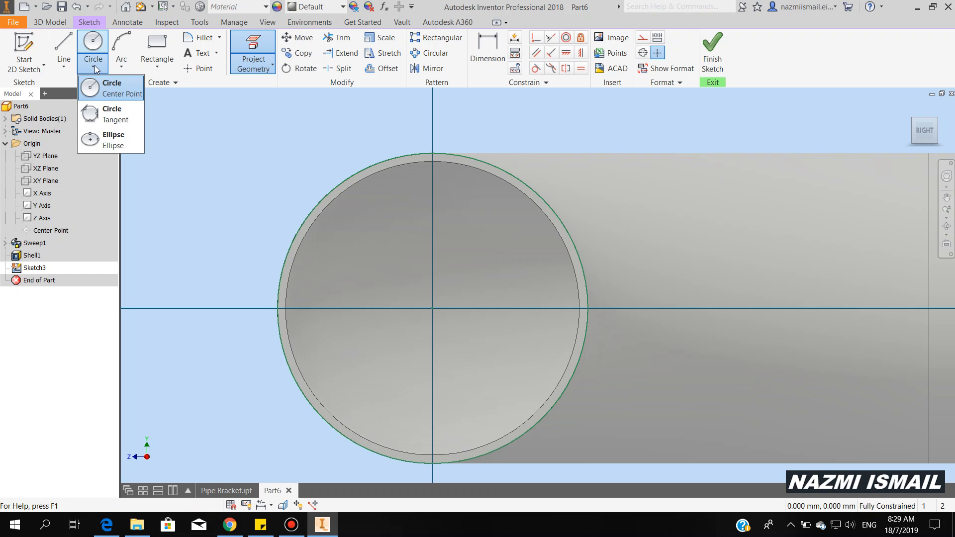
left_click(112, 94)
left_click(106, 528)
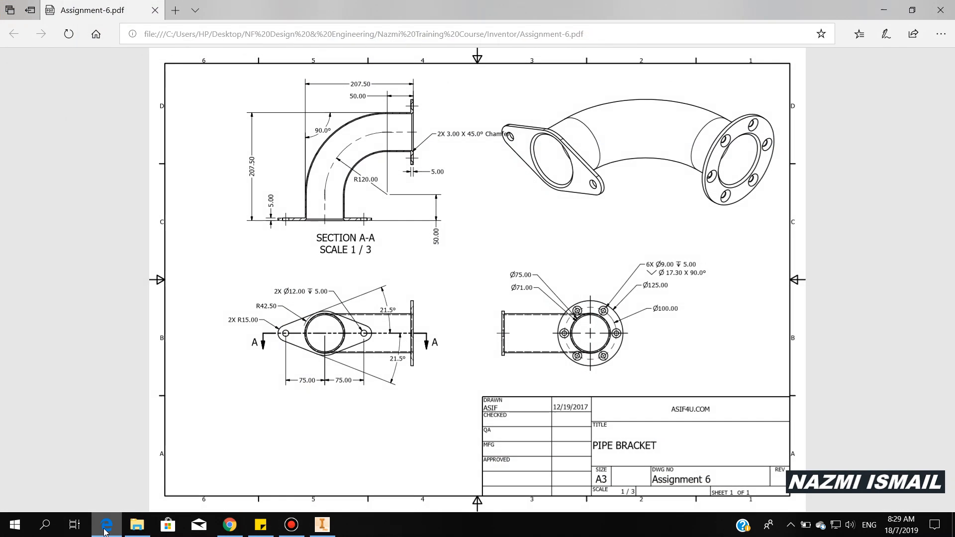
left_click(106, 529)
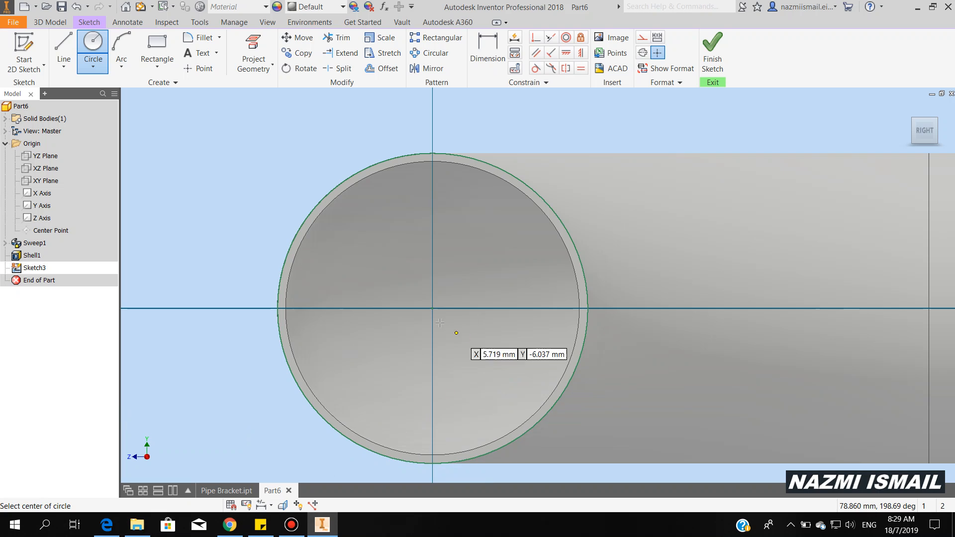
left_click(432, 308)
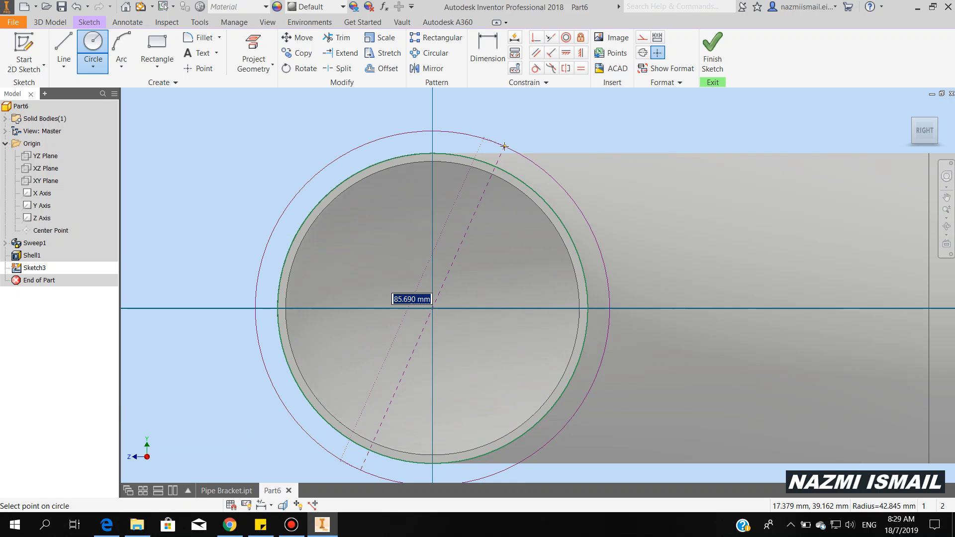
right_click(505, 148)
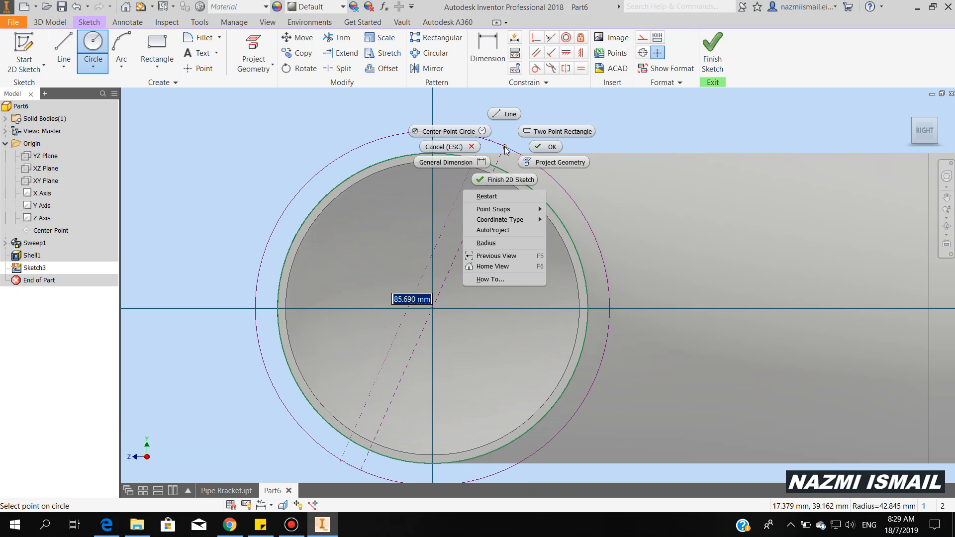
left_click(486, 242)
type("42.50")
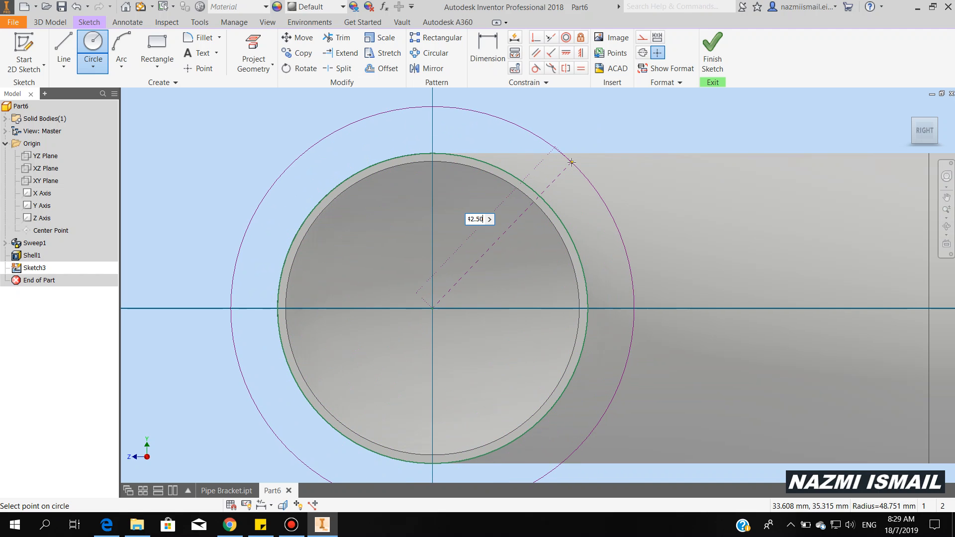
key("Return")
right_click(554, 139)
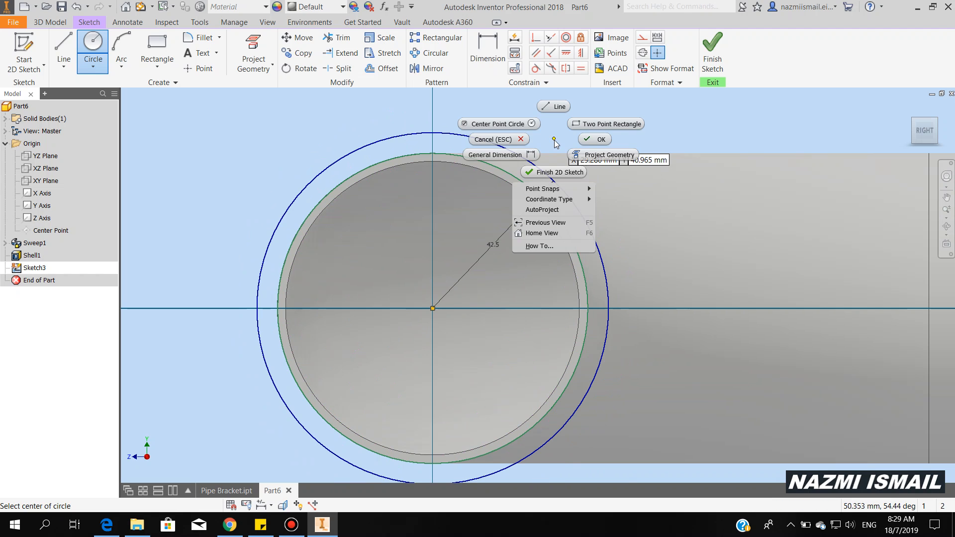
left_click(590, 138)
Draw a horizontal line about 124 mm long below the pipe's end circles.
scroll(438, 168, "up", 3)
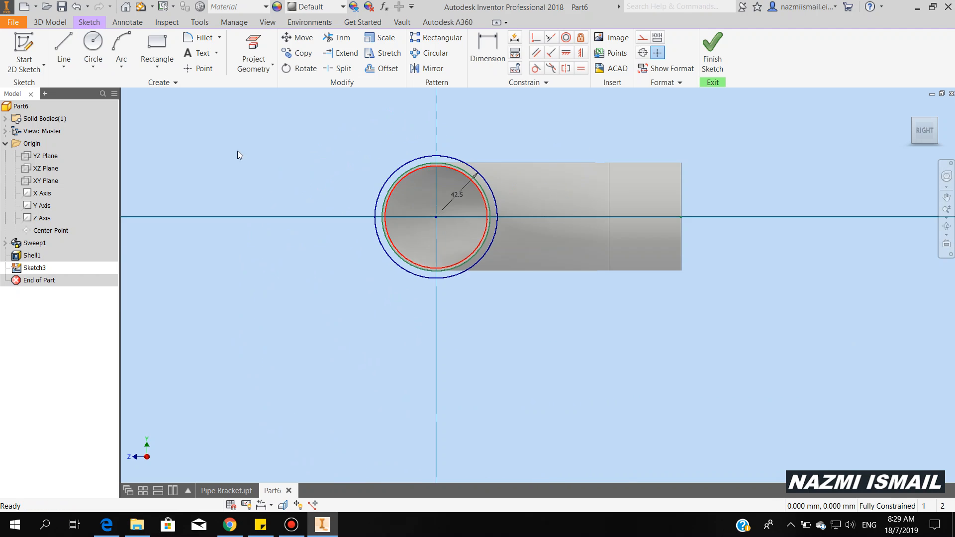
left_click(62, 58)
left_click(347, 308)
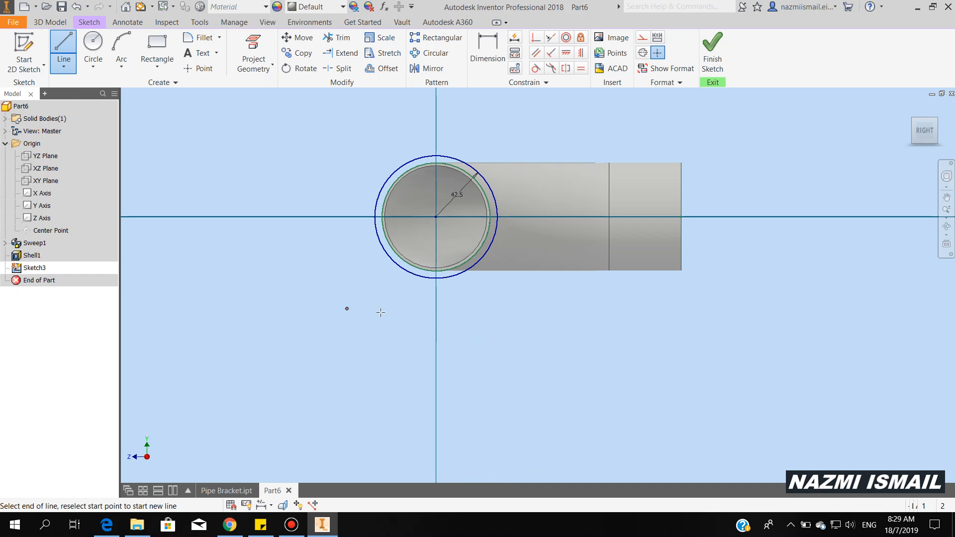
left_click(526, 309)
right_click(578, 336)
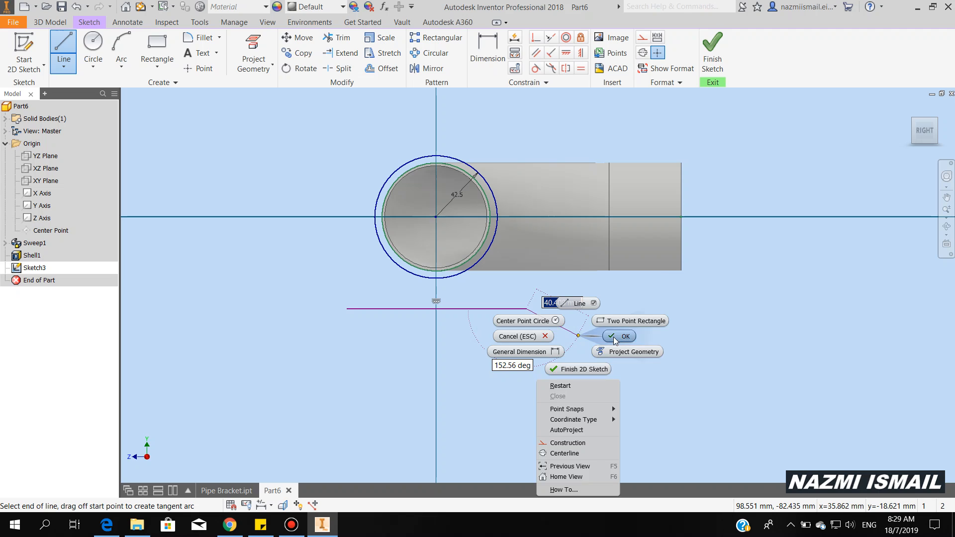
left_click(618, 337)
Make the horizontal line's midpoint coincident with the center of the 42.5 mm radius circle.
left_click(536, 38)
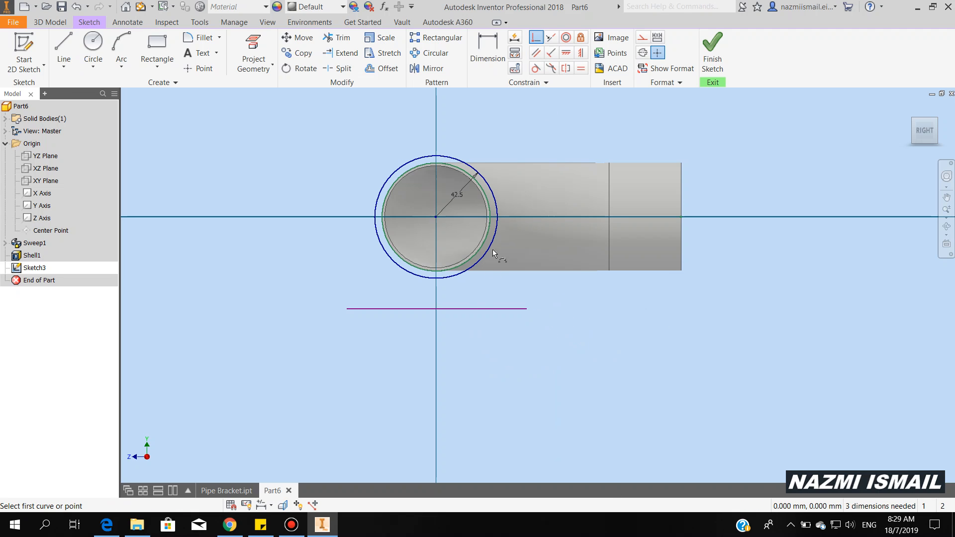
left_click(436, 310)
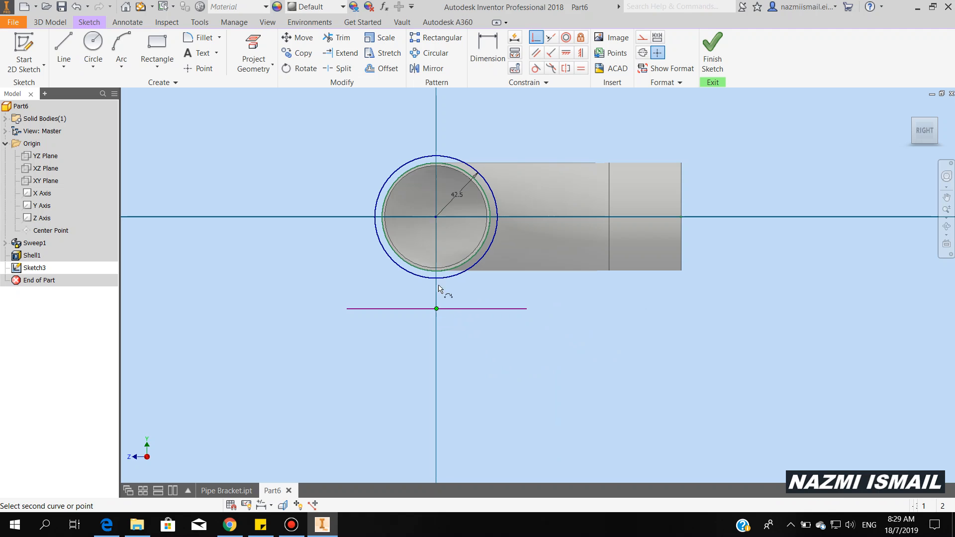
left_click(436, 217)
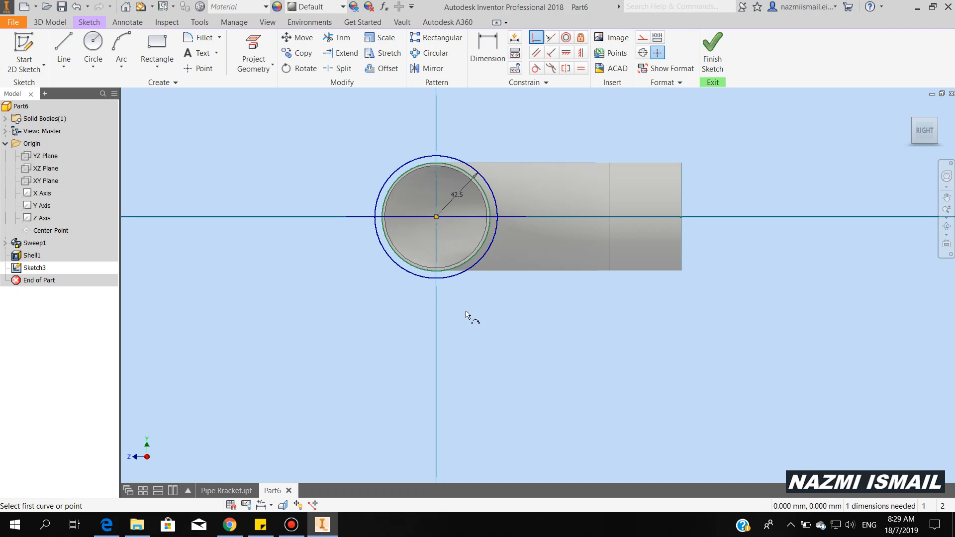
right_click(481, 319)
left_click(526, 321)
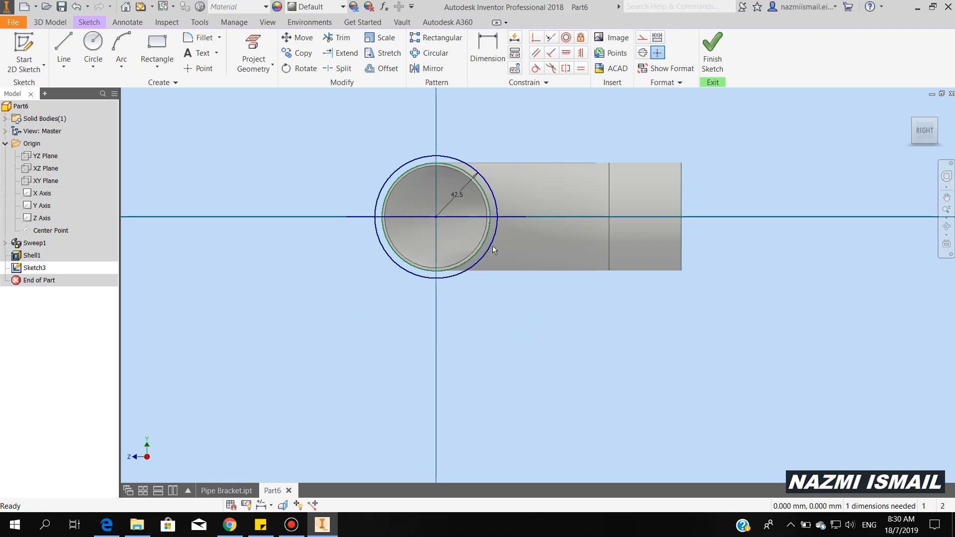
Dimension the horizontal distance from the circle's center to the line's right end as 75 mm.
left_click(485, 46)
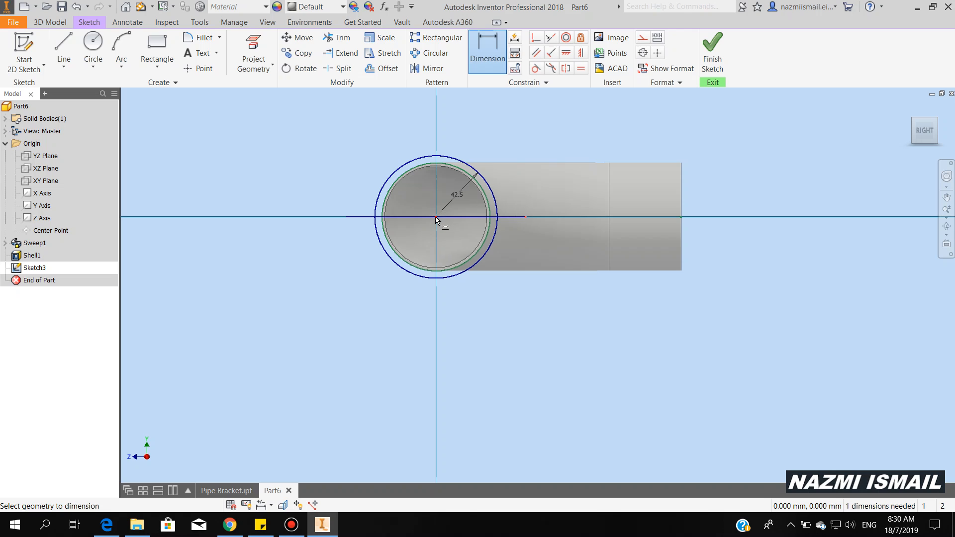
left_click(477, 311)
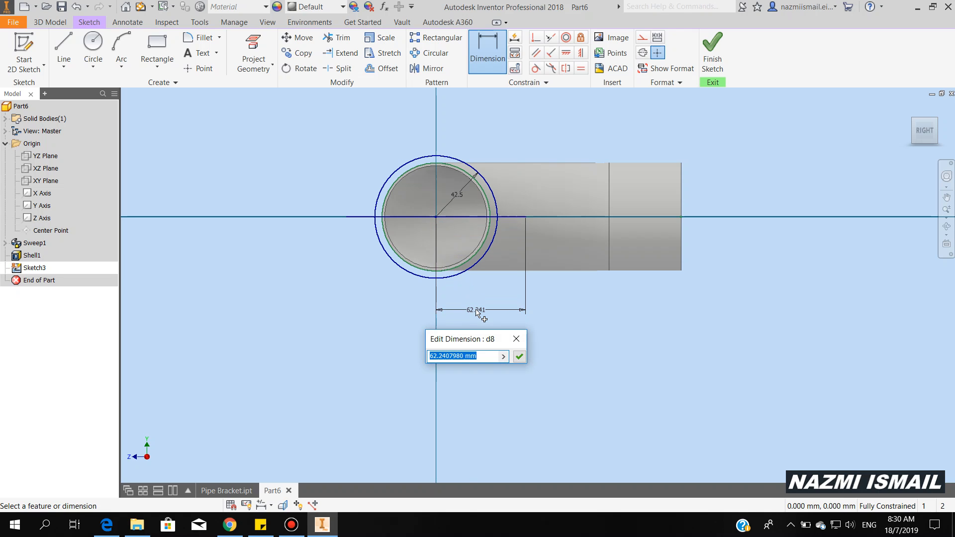
type("75")
key("Return")
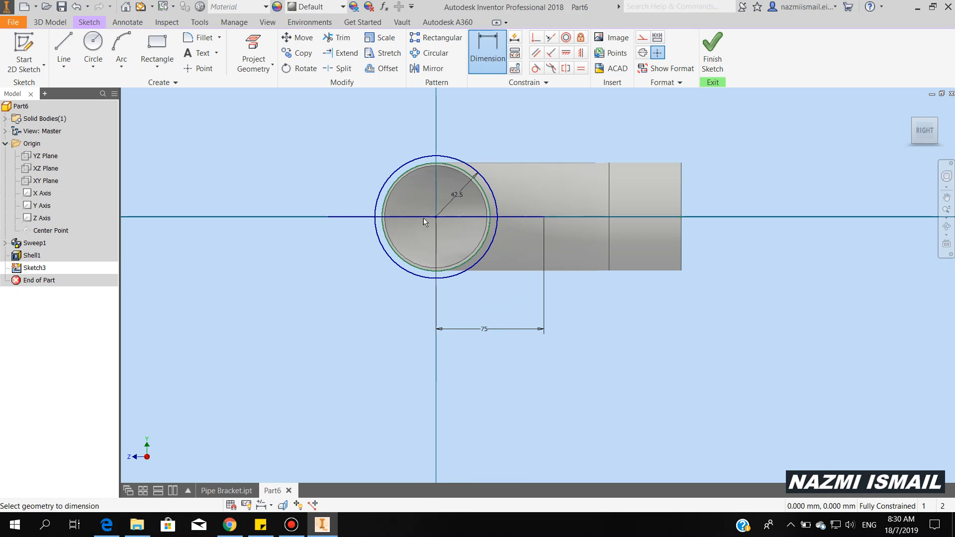
Draw a center-point circle on each end of the horizontal line, the left one about 20 mm in diameter.
scroll(428, 210, "down", 3)
left_click(93, 64)
left_click(106, 87)
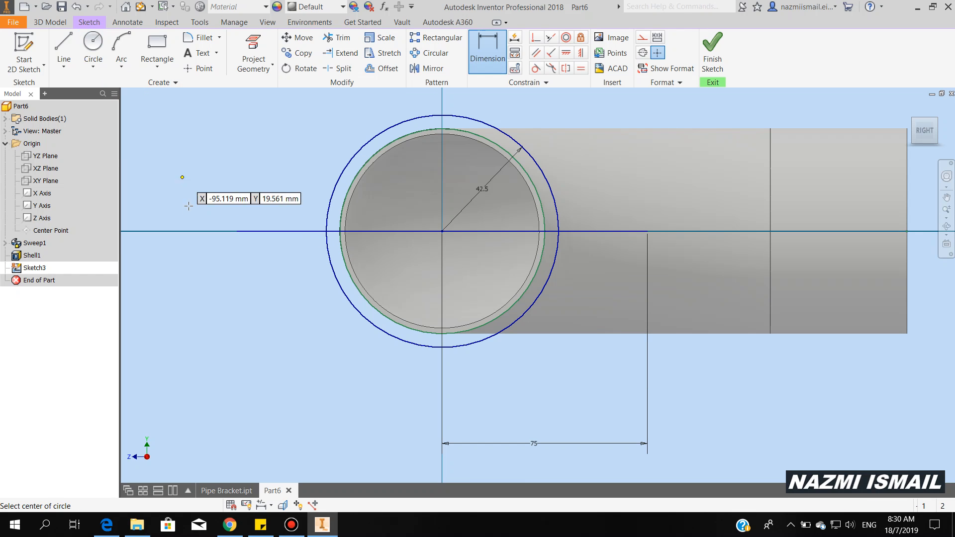
left_click(237, 231)
left_click(264, 231)
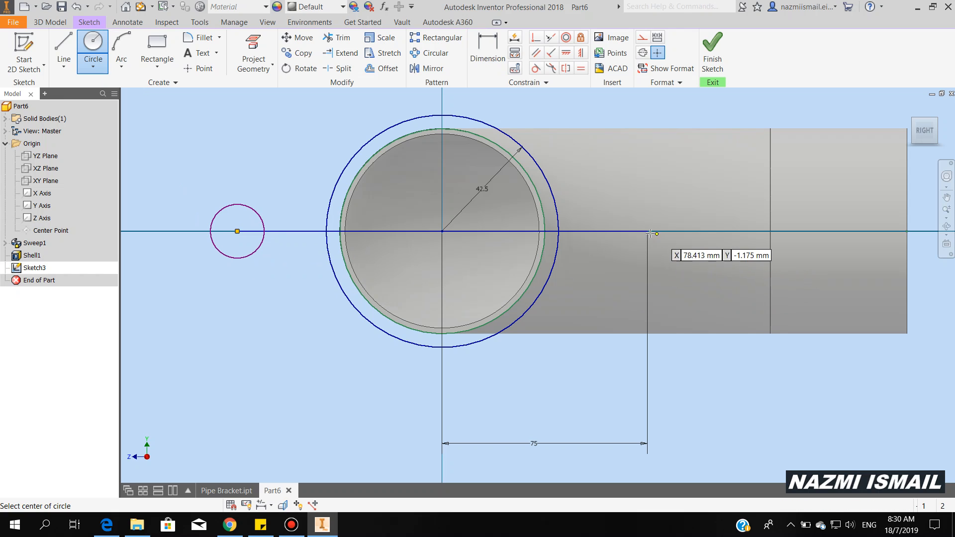
left_click(647, 231)
left_click(673, 267)
right_click(690, 297)
left_click(685, 260)
Apply an equal constraint between the two circles at the line's ends.
left_click(581, 70)
left_click(261, 219)
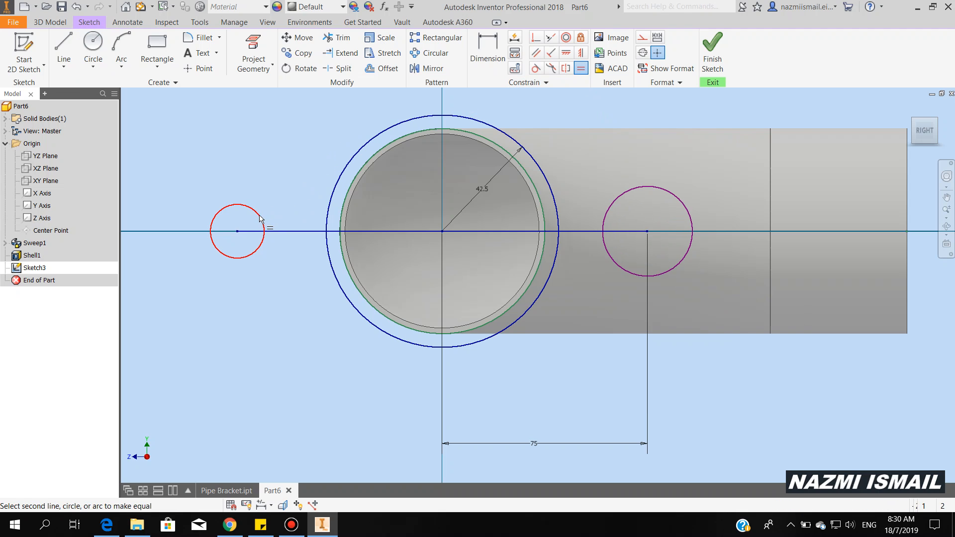
left_click(655, 189)
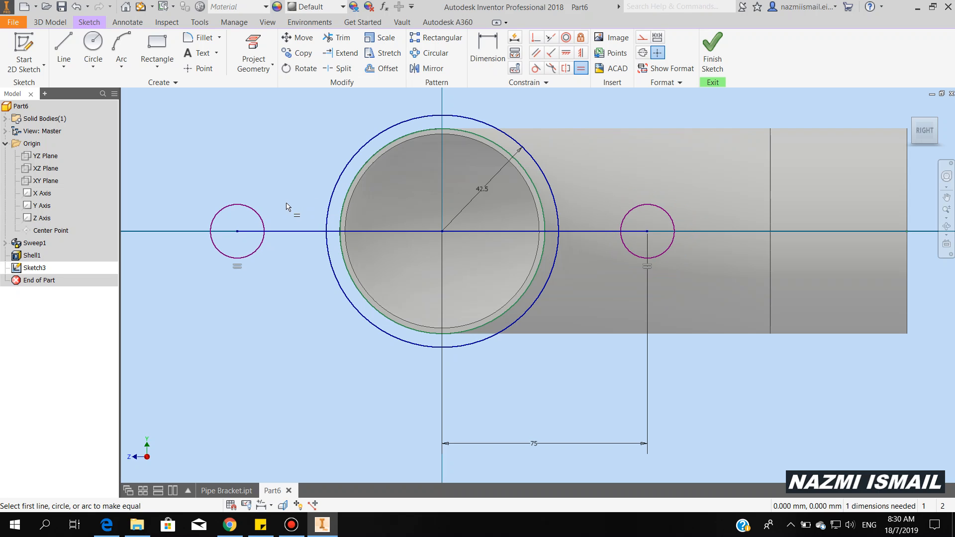
Check the required end radius in the Assignment-6 drawing and dimension the left circle's radius as 15 mm.
left_click(488, 50)
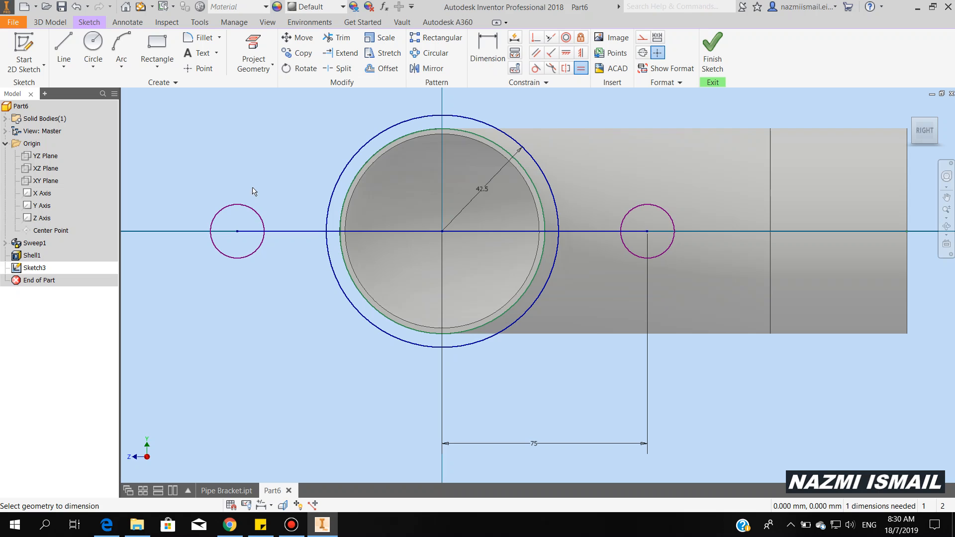
left_click(247, 208)
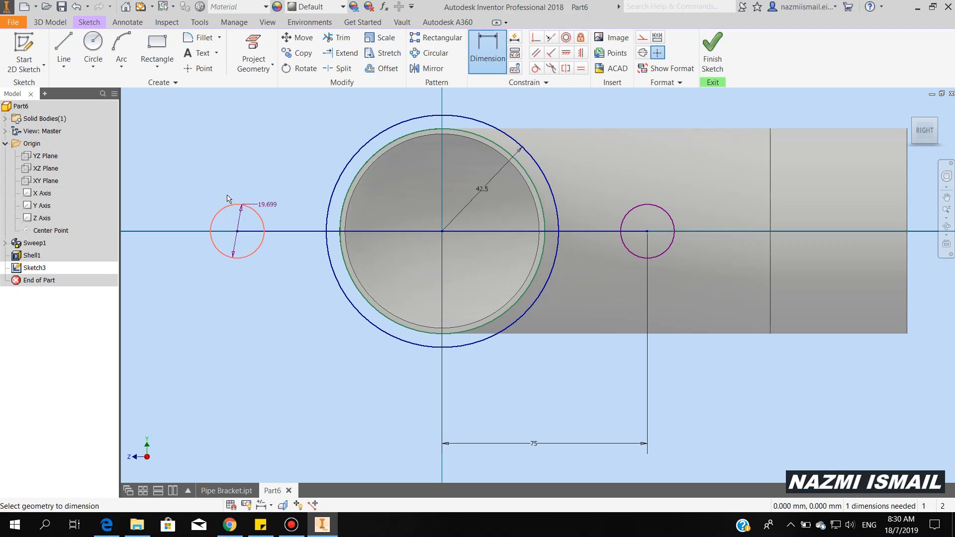
right_click(204, 175)
mouse_move(222, 225)
left_click(262, 226)
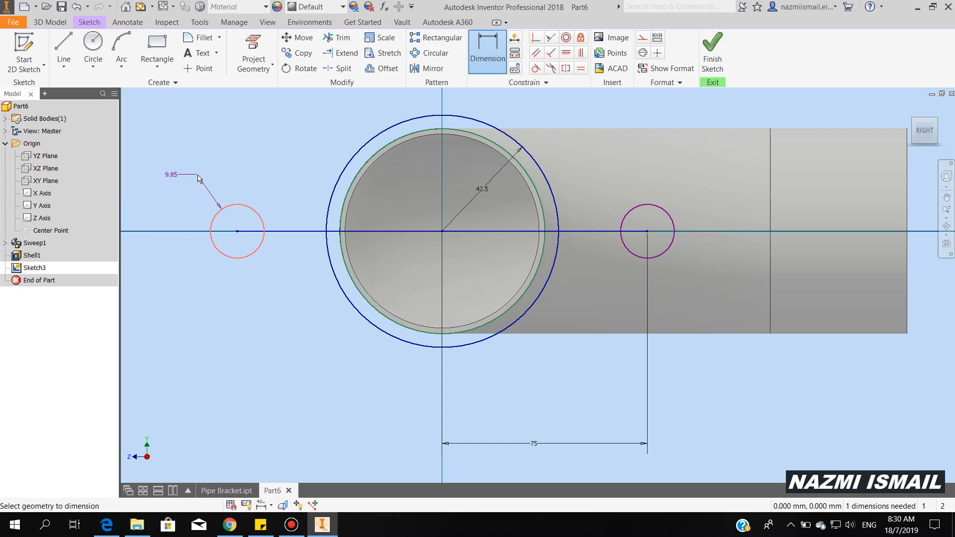
left_click(118, 526)
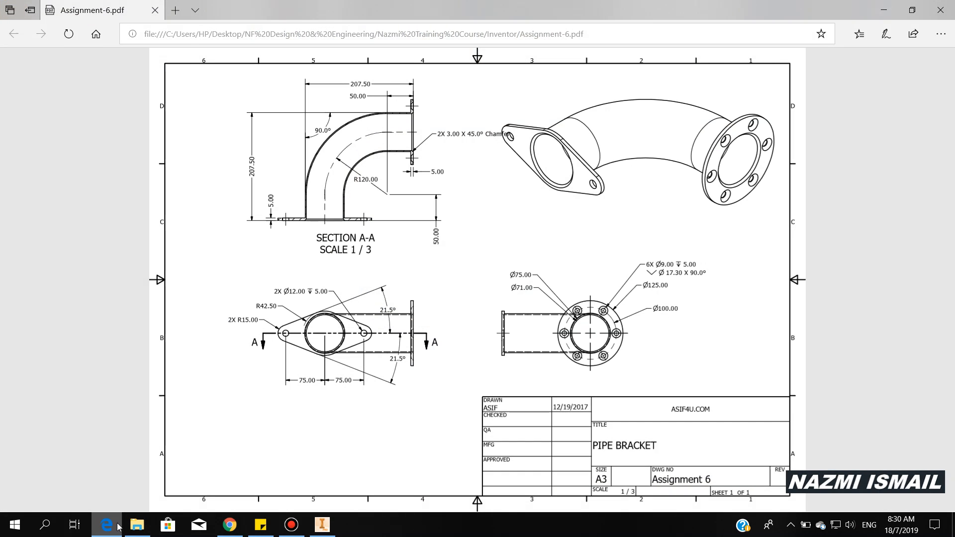
left_click(118, 526)
left_click(204, 174)
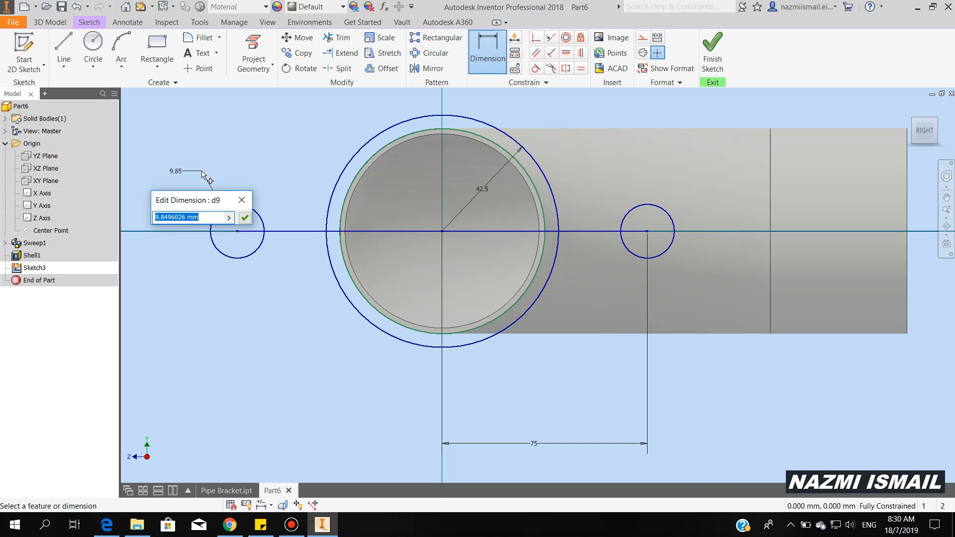
key("Return")
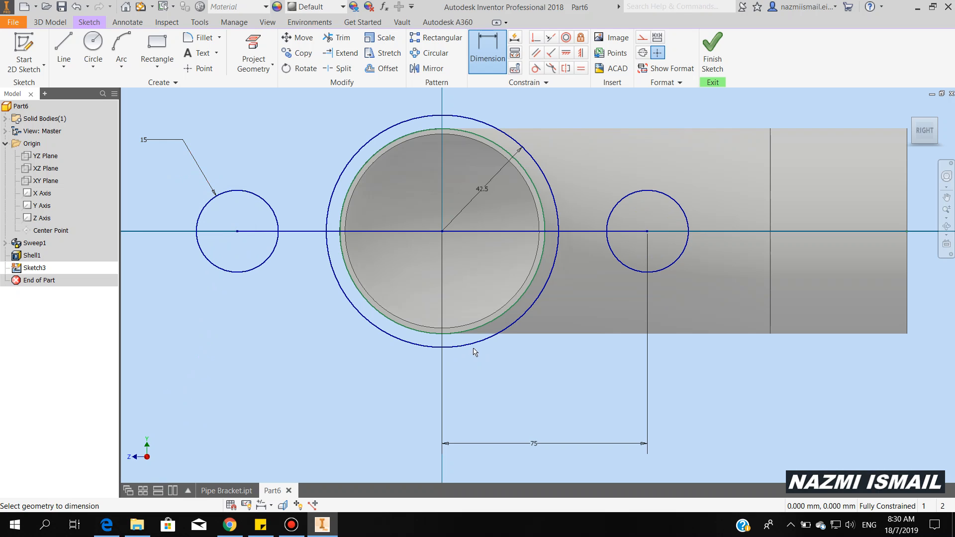
Draw an upper and a lower line joining the left 15 mm radius circle to the 42.5 mm radius circle.
left_click(63, 50)
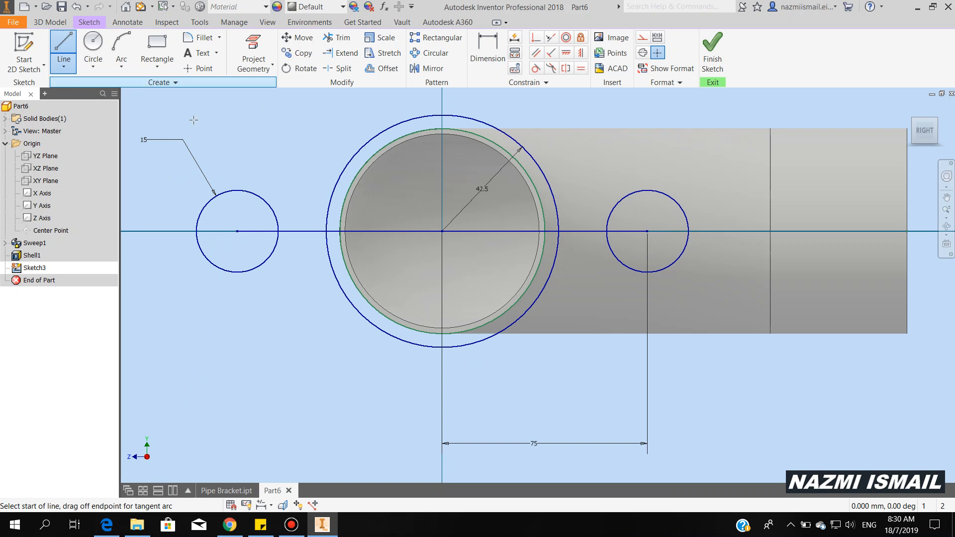
left_click(243, 191)
double_click(368, 142)
left_click(241, 272)
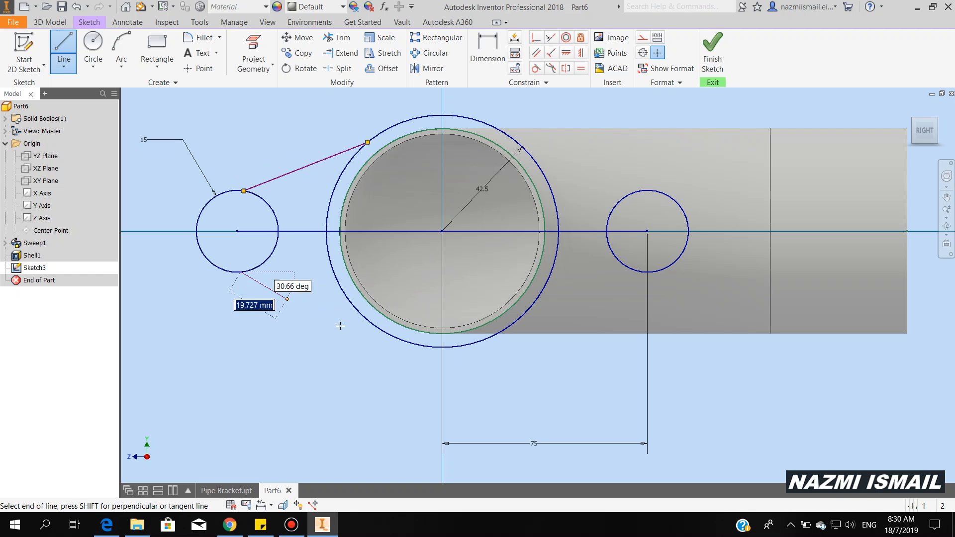
double_click(388, 334)
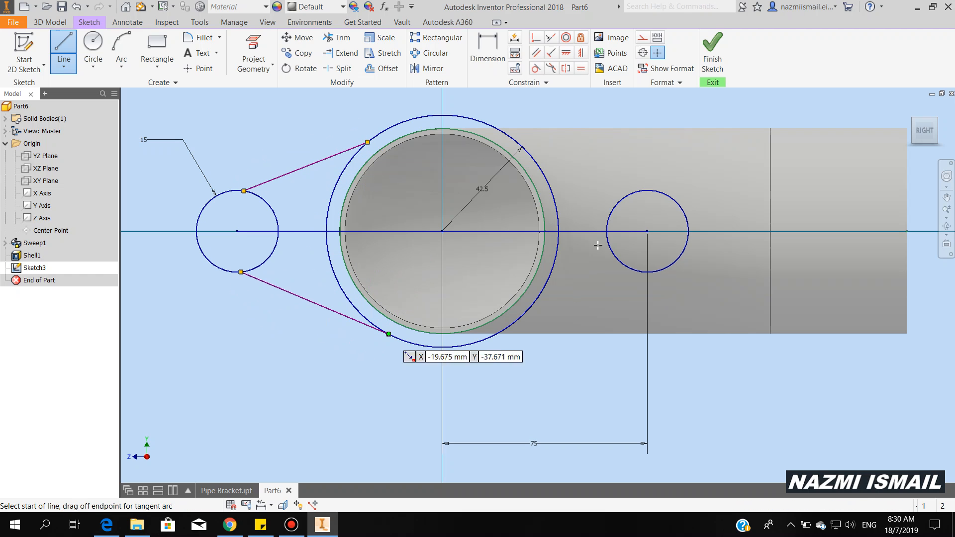
Draw an upper and a lower line joining the 42.5 mm radius circle to the right end circle.
left_click(512, 138)
double_click(647, 191)
left_click(537, 300)
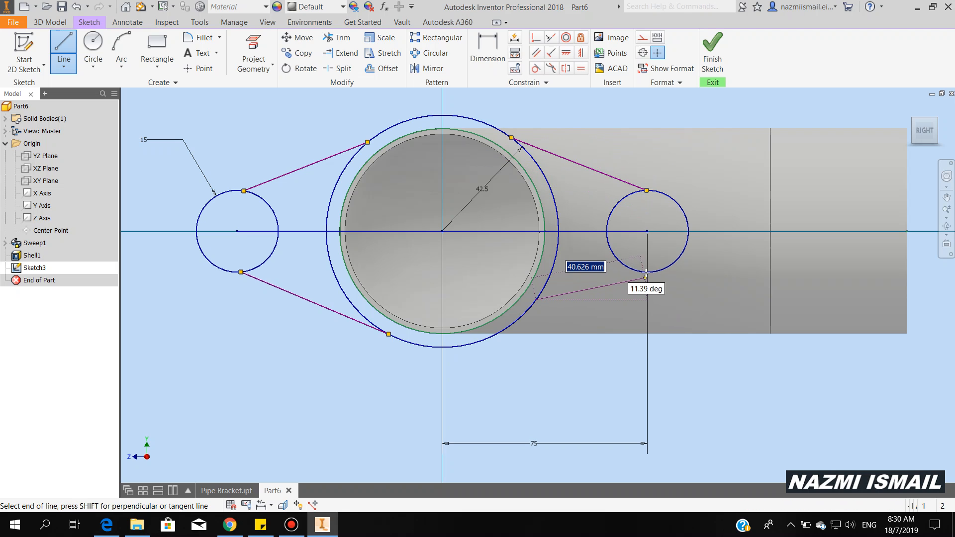
double_click(646, 272)
right_click(594, 266)
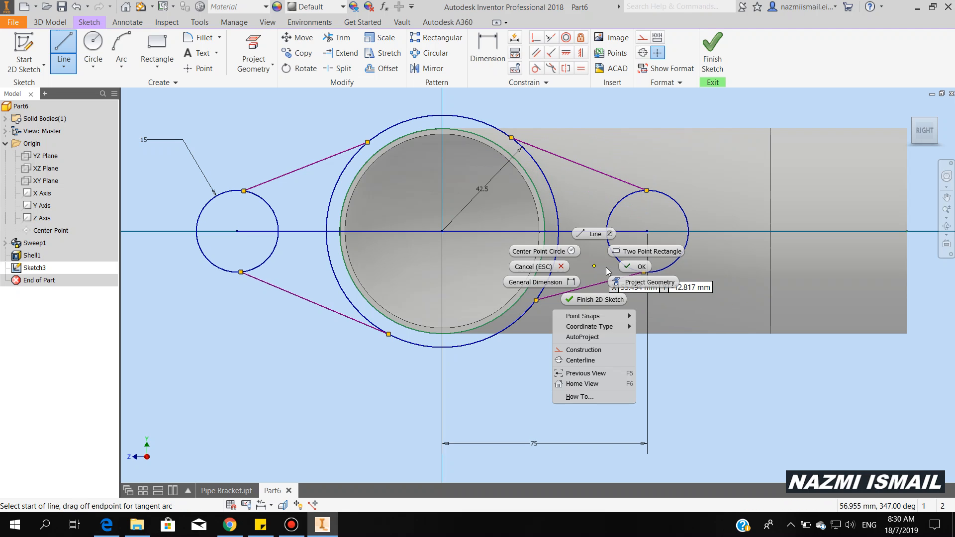
left_click(636, 268)
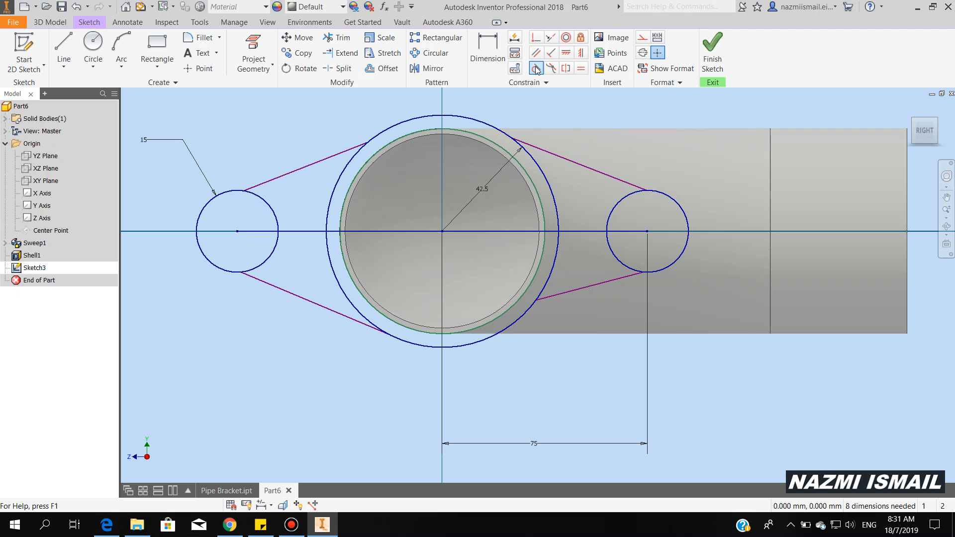
Make the two left lines tangent to both the left end circle and the 42.5 mm radius circle.
left_click(261, 185)
left_click(268, 207)
left_click(379, 138)
left_click(358, 148)
left_click(267, 272)
left_click(265, 283)
left_click(344, 301)
left_click(345, 319)
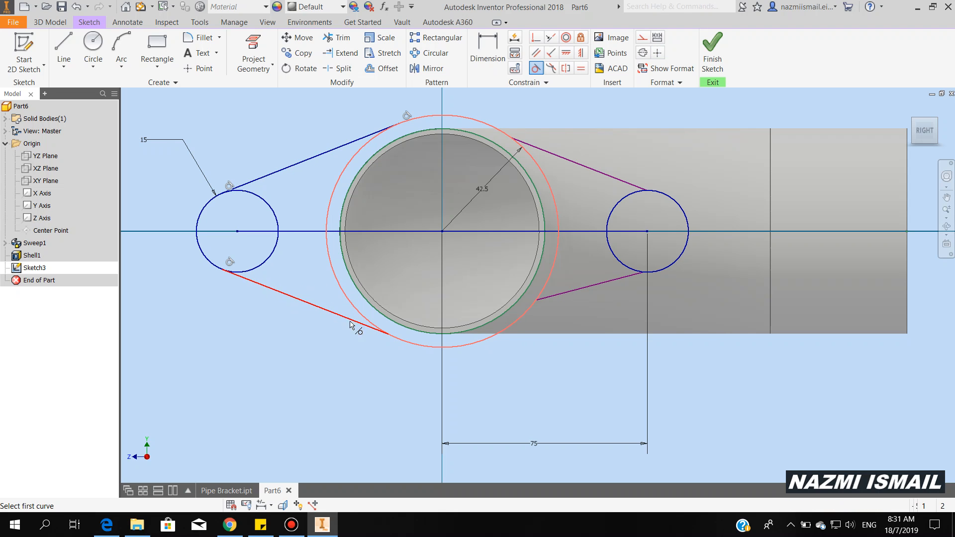
Make the two right lines tangent to both the right end circle and the 42.5 mm radius circle.
left_click(556, 297)
left_click(528, 314)
left_click(662, 191)
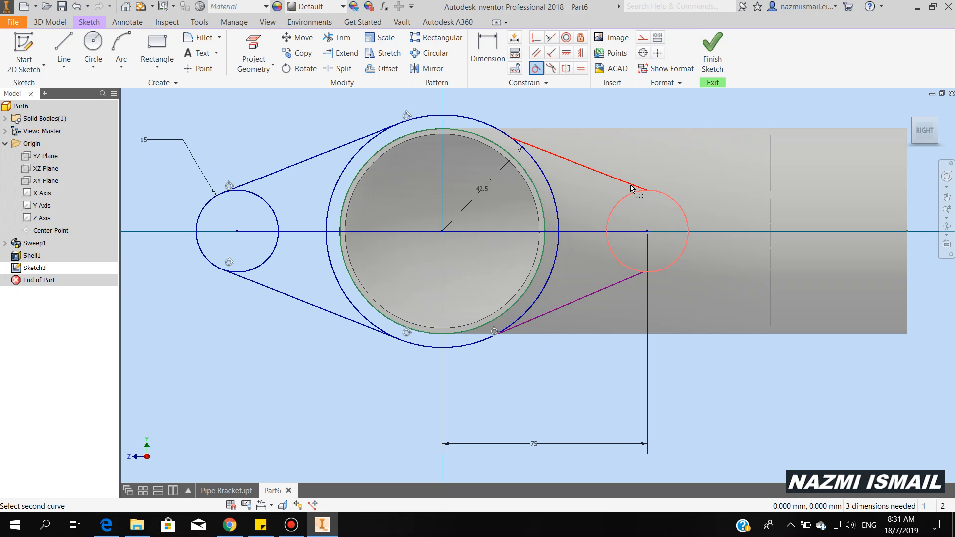
left_click(632, 186)
left_click(637, 271)
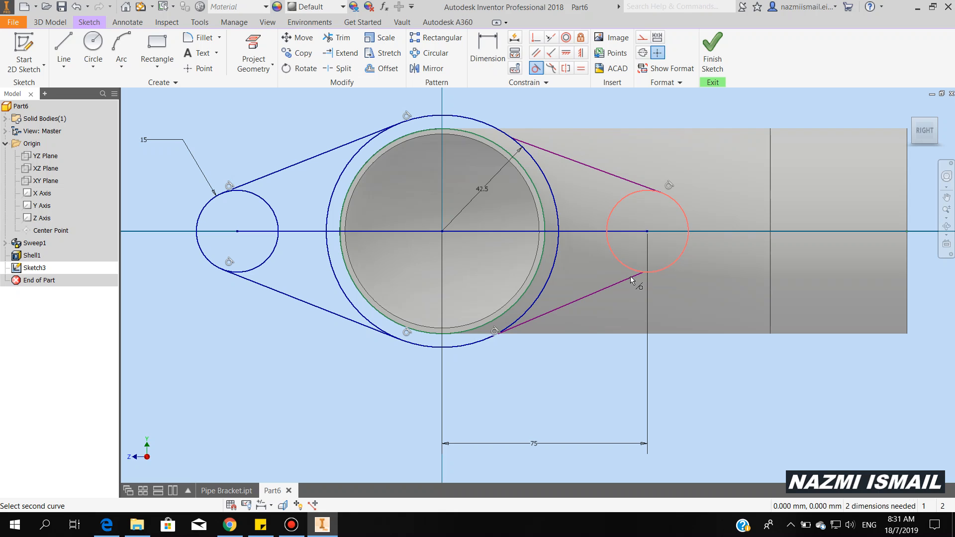
left_click(631, 281)
left_click(544, 175)
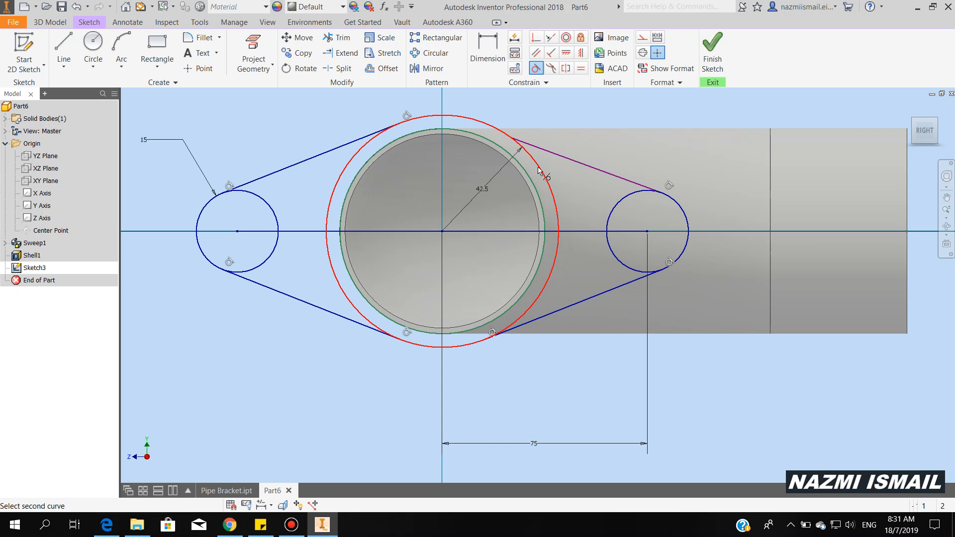
left_click(539, 151)
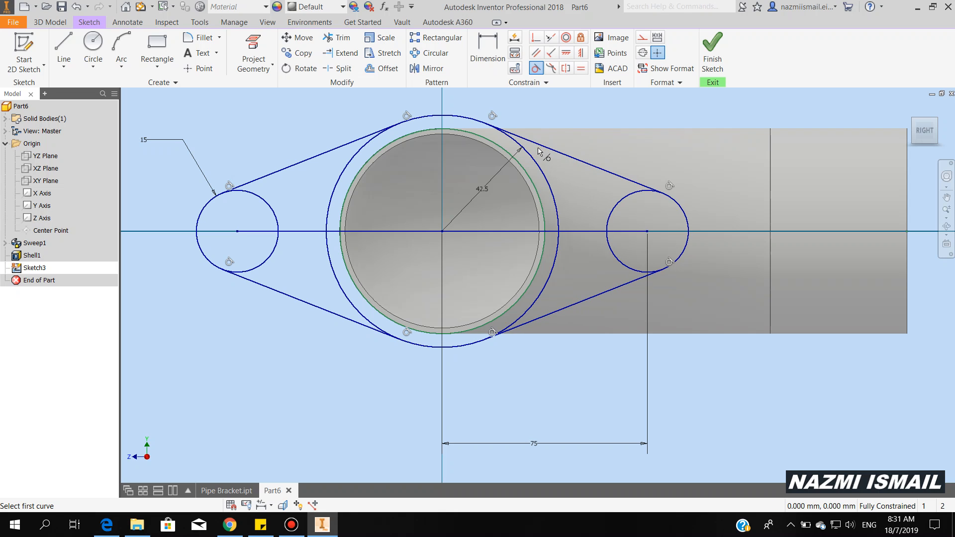
right_click(279, 357)
key("Escape")
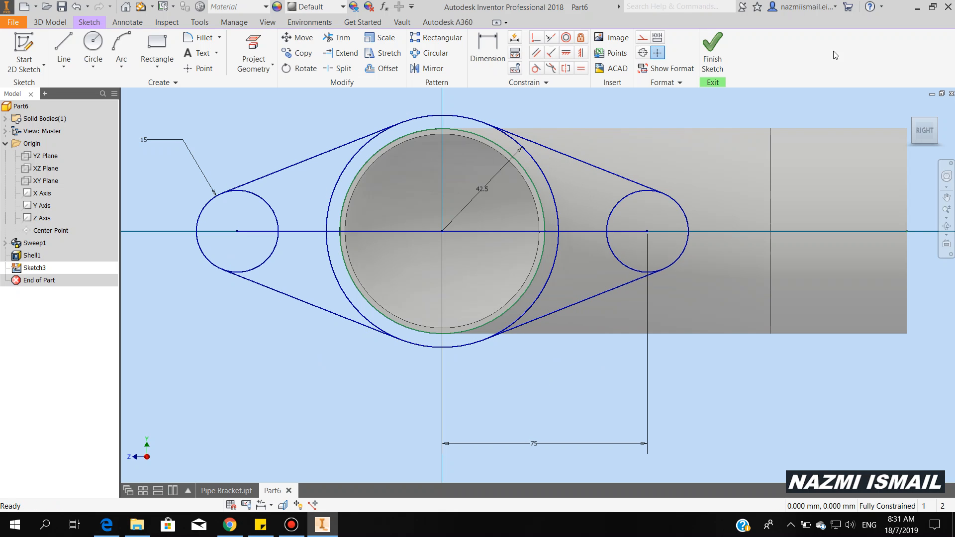
Finish the sketch and extrude all flange regions around the pipe opening 5 mm in the reversed direction, back along the pipe.
left_click(714, 52)
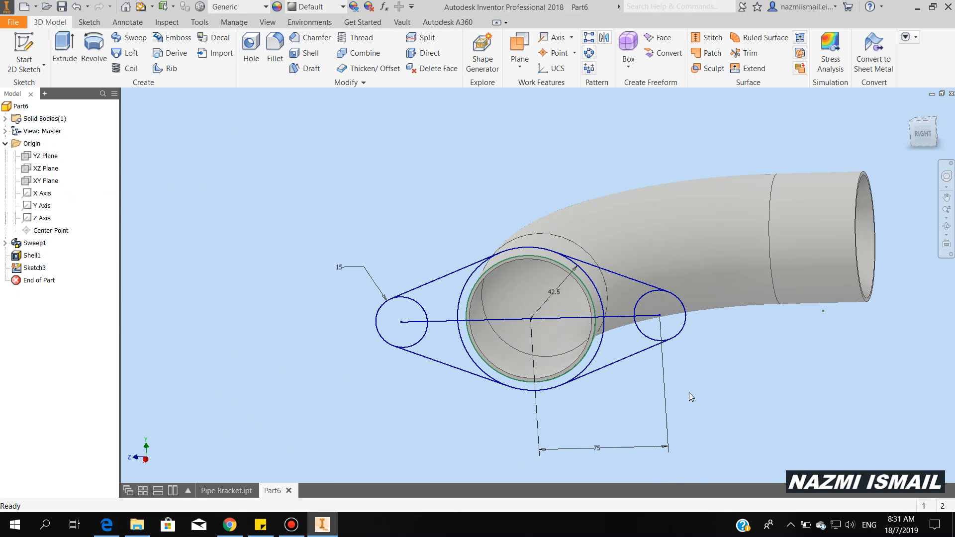
left_click(74, 60)
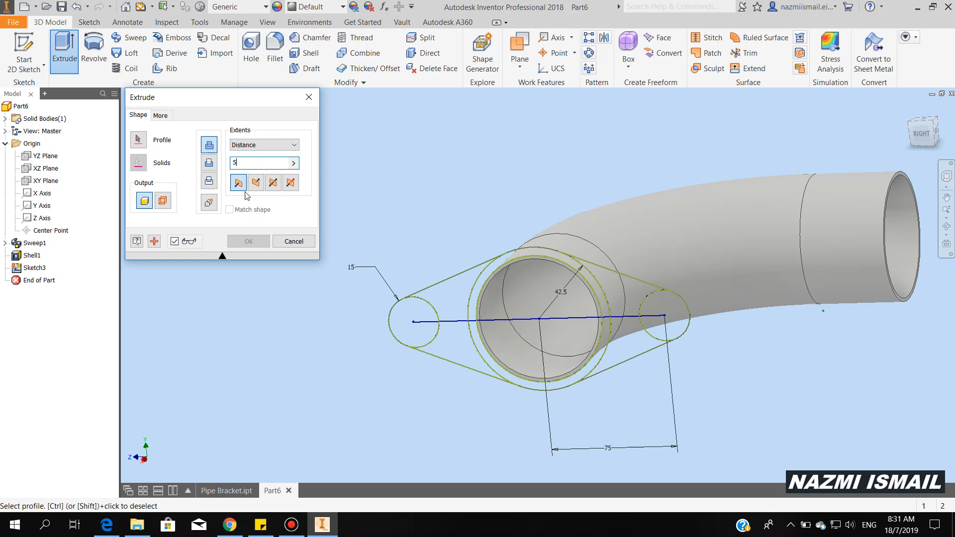
scroll(616, 387, "down", 3)
scroll(420, 438, "up", 5)
scroll(387, 426, "down", 3)
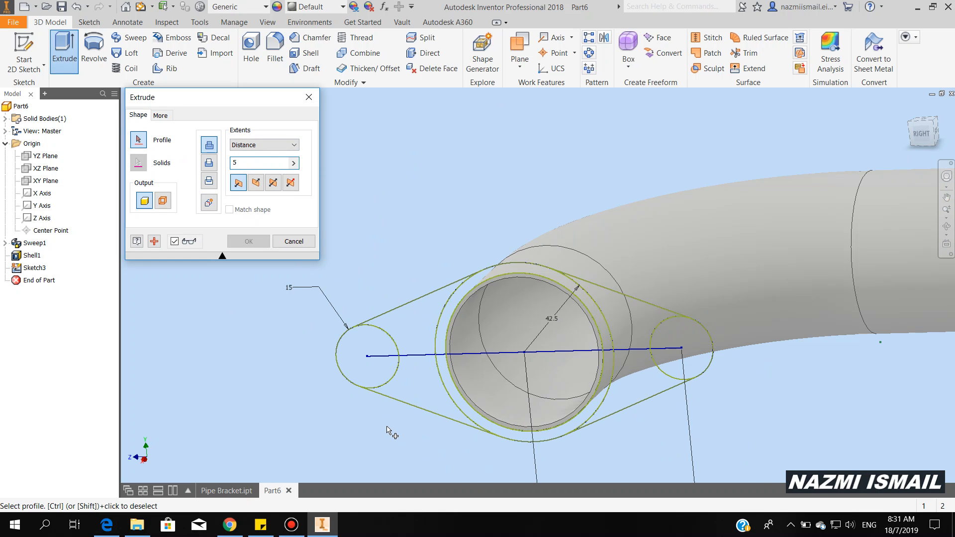
left_click(371, 384)
left_click(398, 378)
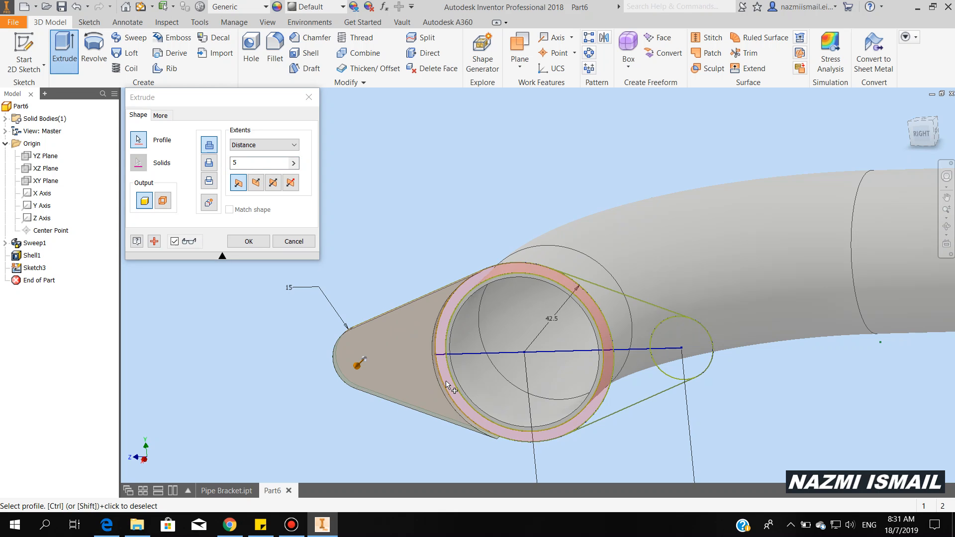
left_click(447, 384)
left_click(640, 379)
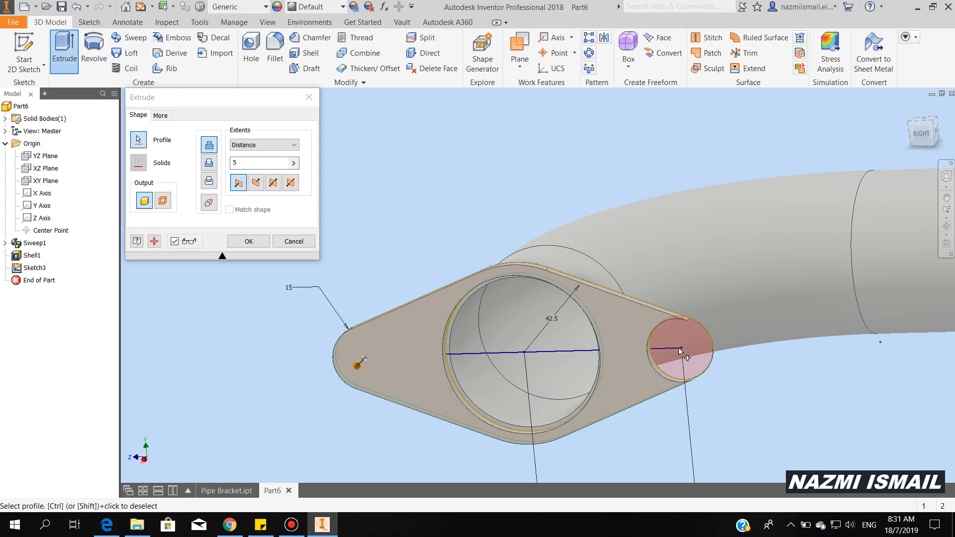
left_click(680, 351)
left_click(257, 183)
left_click(252, 243)
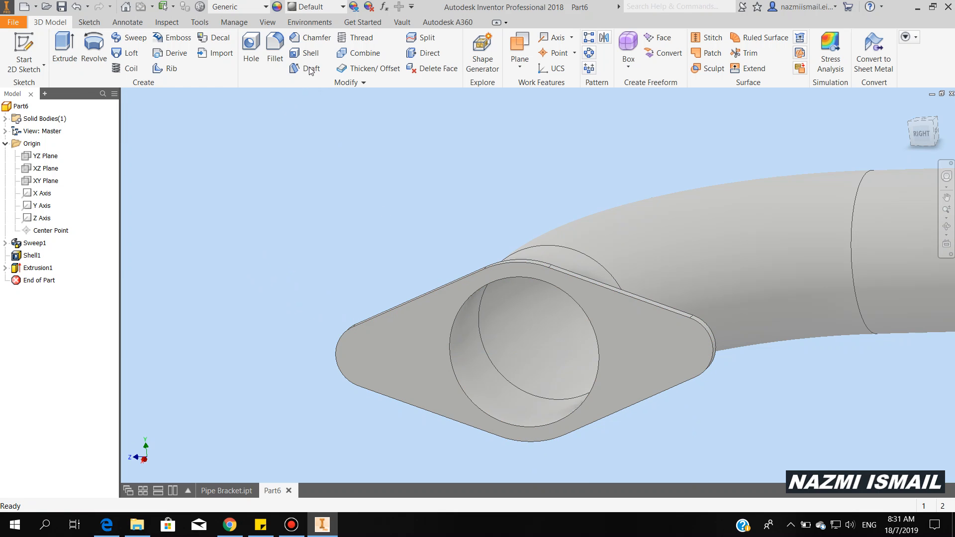
Chamfer the circular edge of the pipe opening on the flange face with a 3 mm distance.
left_click(312, 38)
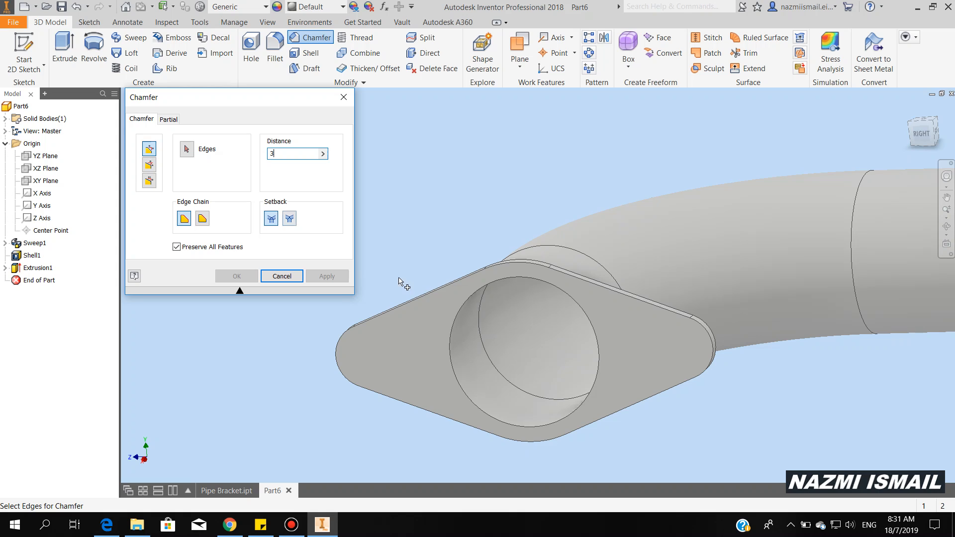
left_click(466, 310)
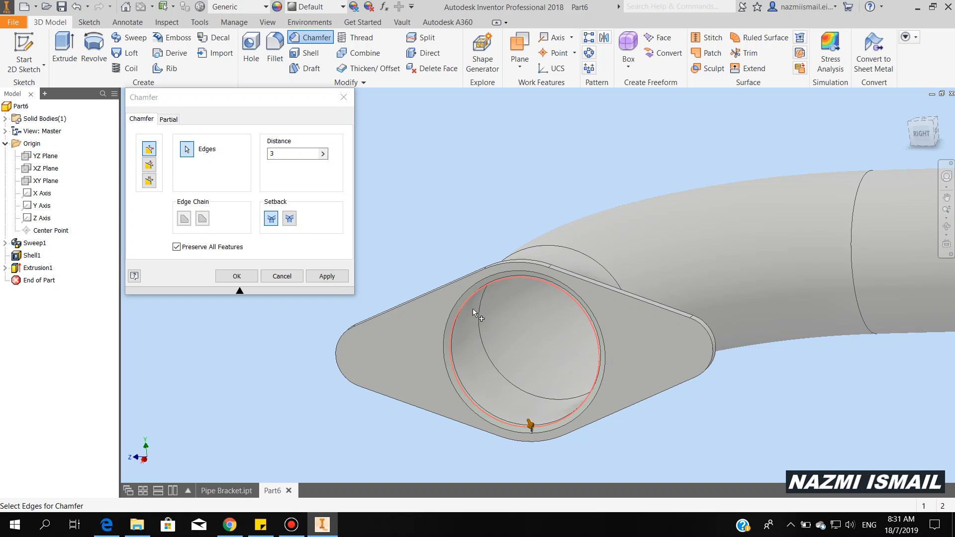
left_click(249, 277)
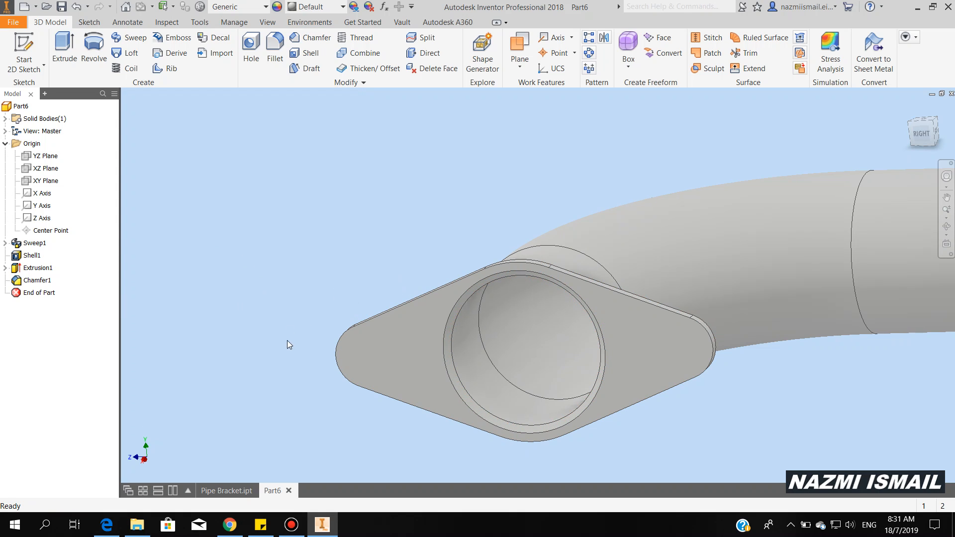
Check the hole size in the Assignment-6 drawing and place a 12 mm hole on the flange face, concentric with its left rounded end.
left_click(110, 529)
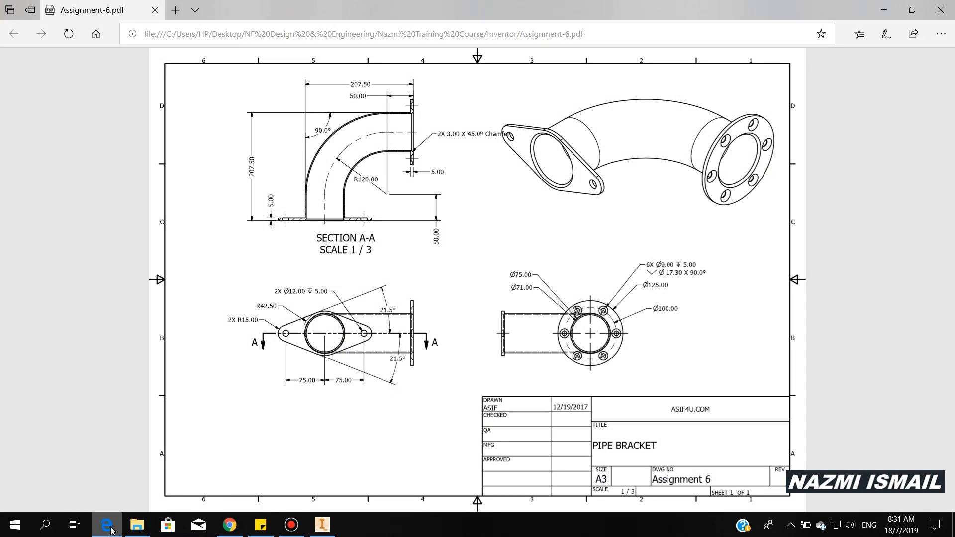
left_click(107, 526)
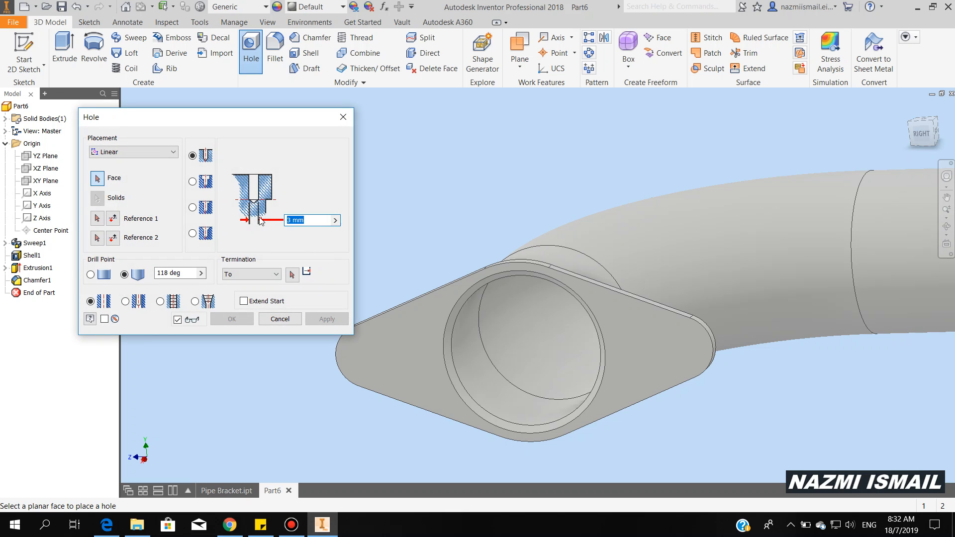
left_click(173, 153)
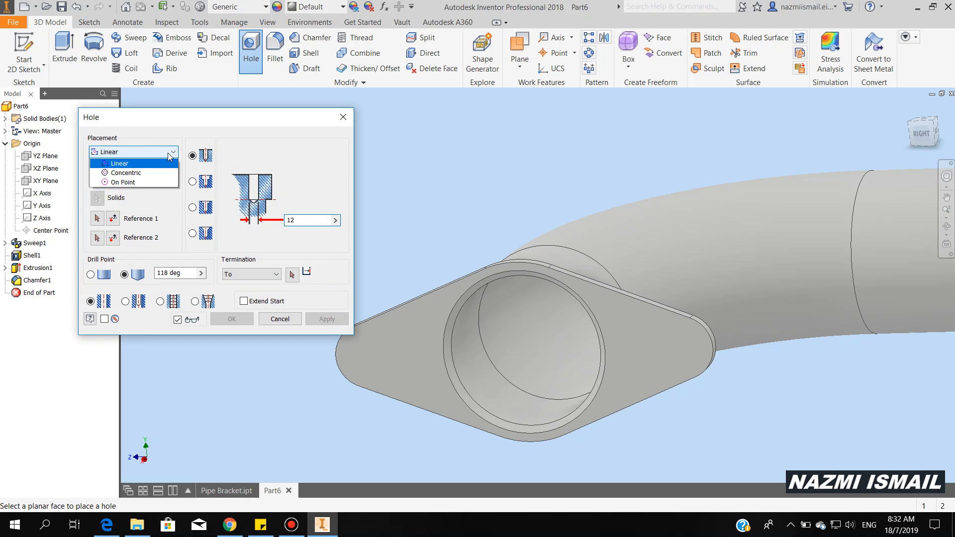
left_click(146, 181)
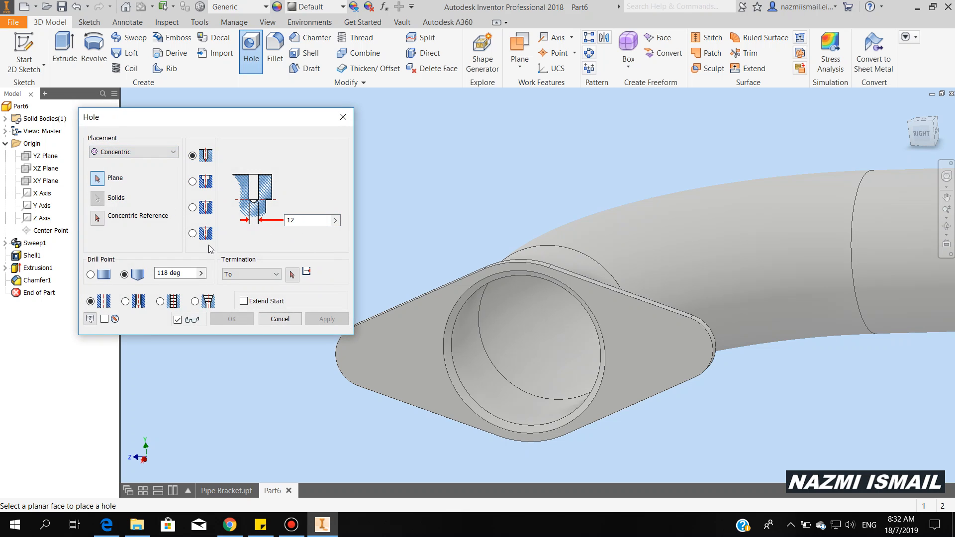
left_click(369, 358)
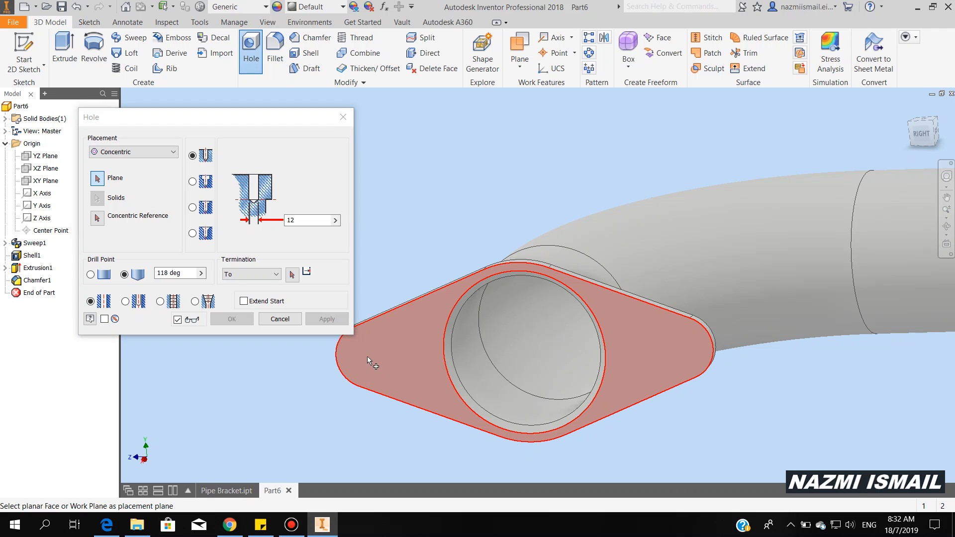
left_click(345, 380)
Terminate the 12 mm hole at the flange's opposite face, facing the pipe bend, and create the hole.
middle_click_drag(445, 412, 450, 422, "shift")
middle_click_drag(422, 384, 482, 397)
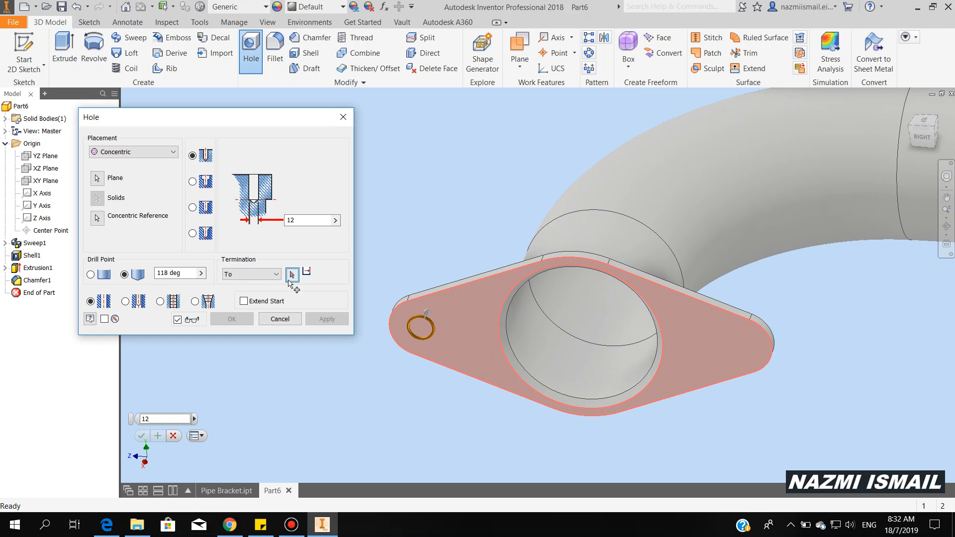
middle_click_drag(513, 336, 544, 320, "shift")
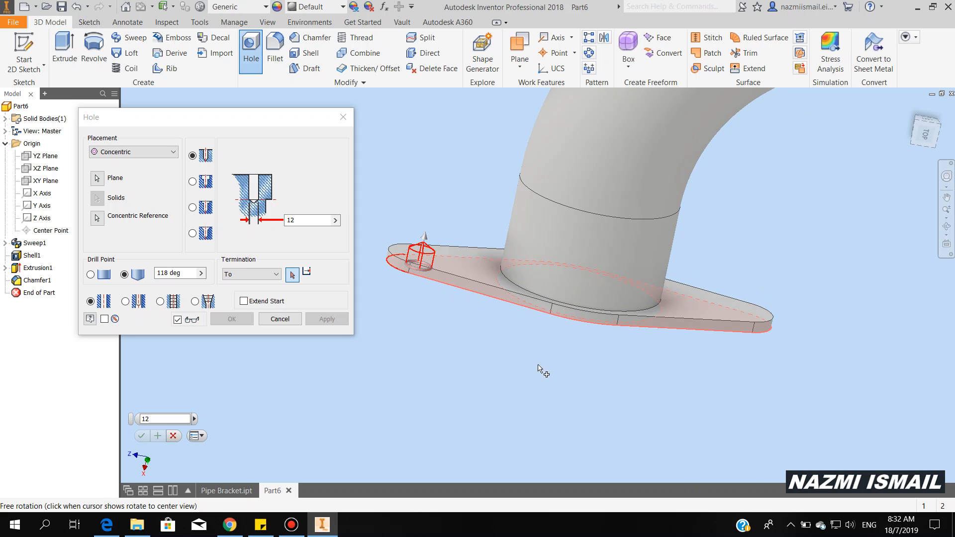
left_click(468, 267)
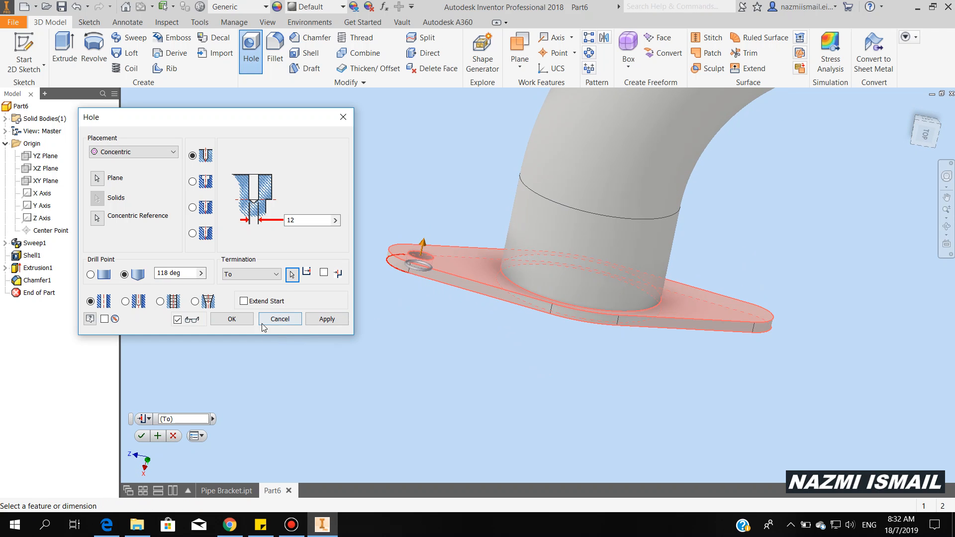
left_click(240, 322)
Create a second 12 mm hole concentric with the flange's other rounded end, terminated at the flange's opposite face.
middle_click_drag(661, 383, 612, 348, "shift")
left_click(252, 52)
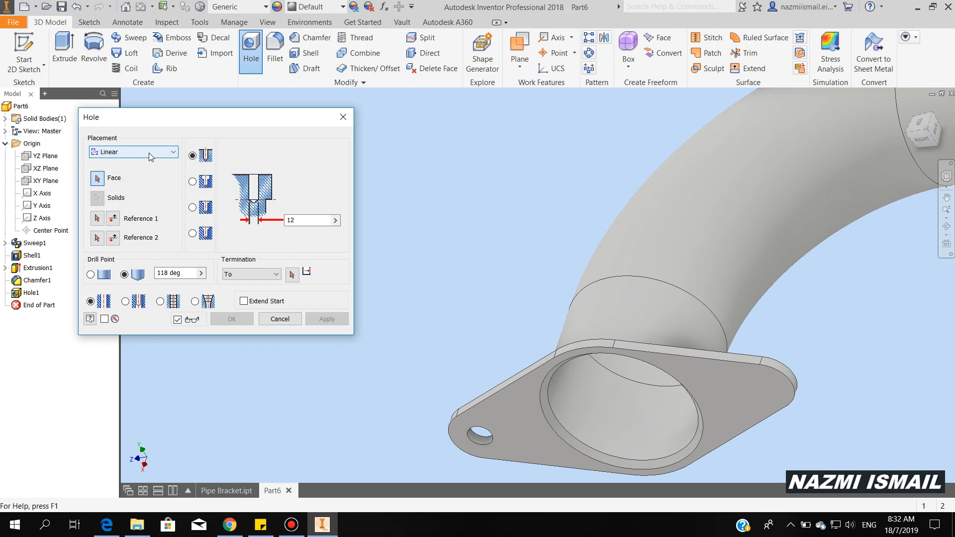
left_click(149, 156)
left_click(134, 182)
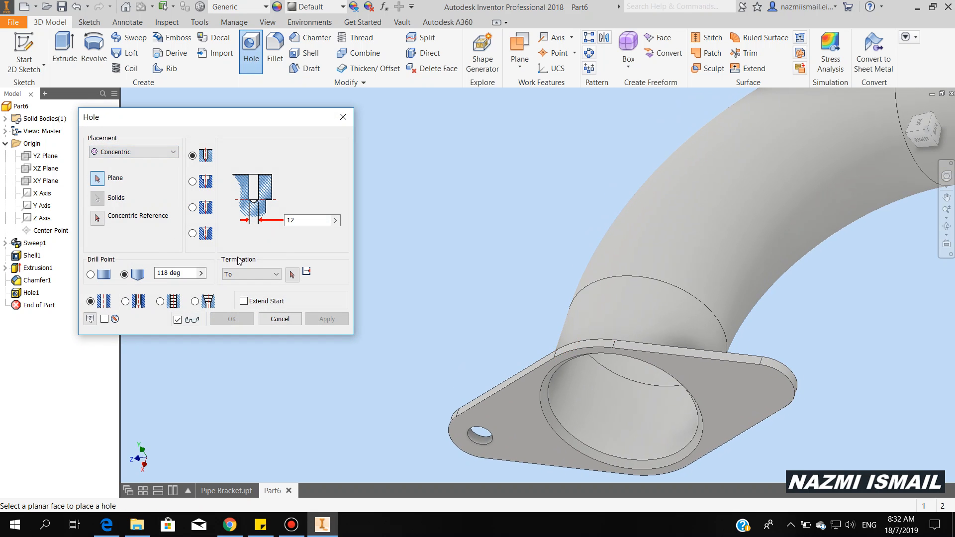
left_click(768, 390)
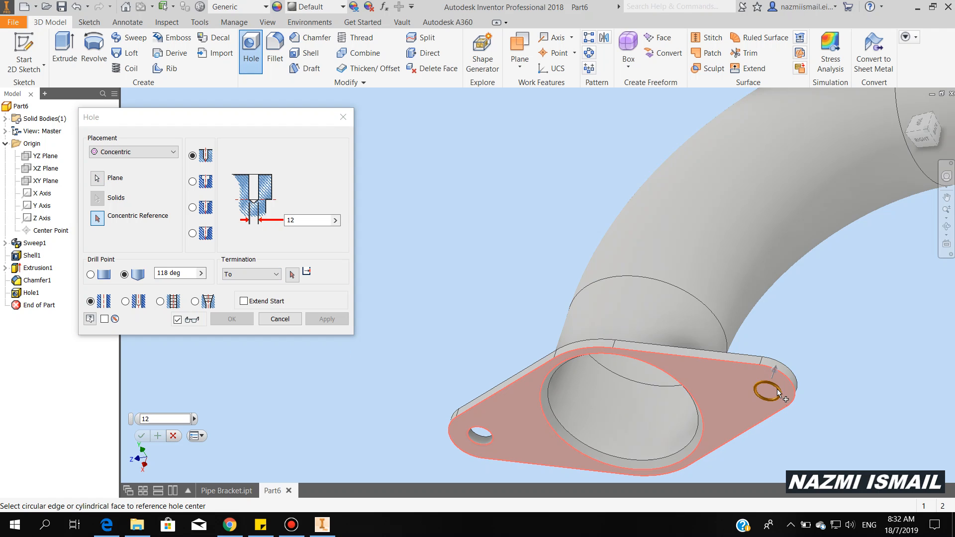
left_click(787, 377)
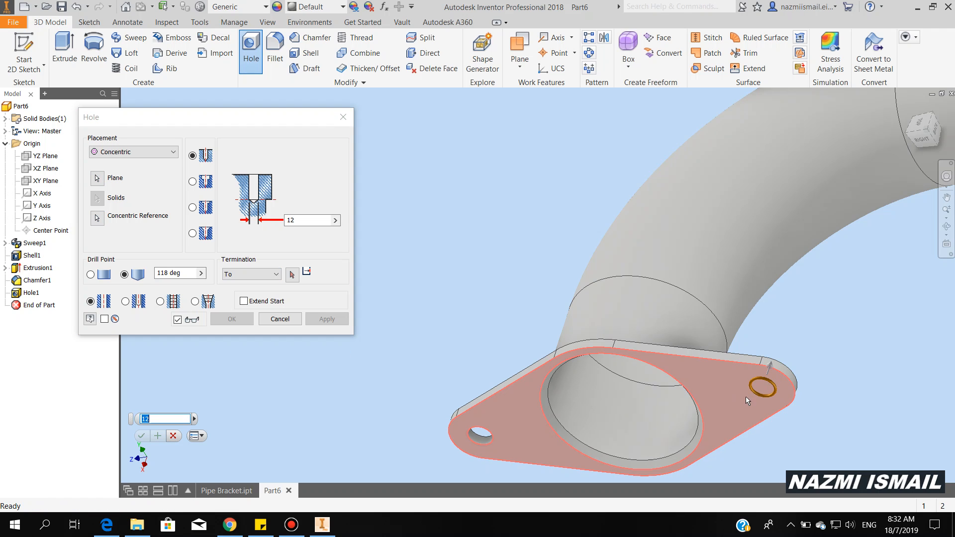
left_click(292, 275)
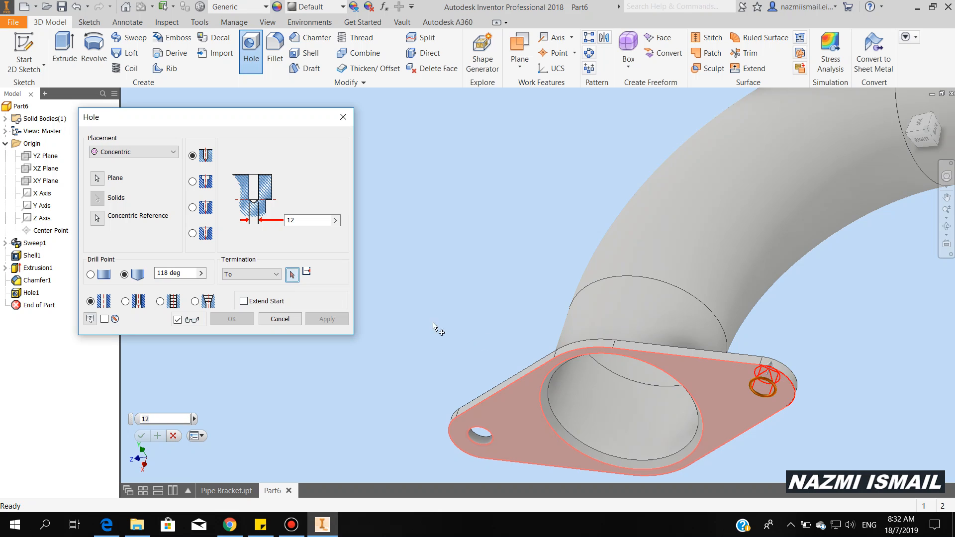
middle_click_drag(814, 369, 743, 391, "shift")
left_click(869, 265)
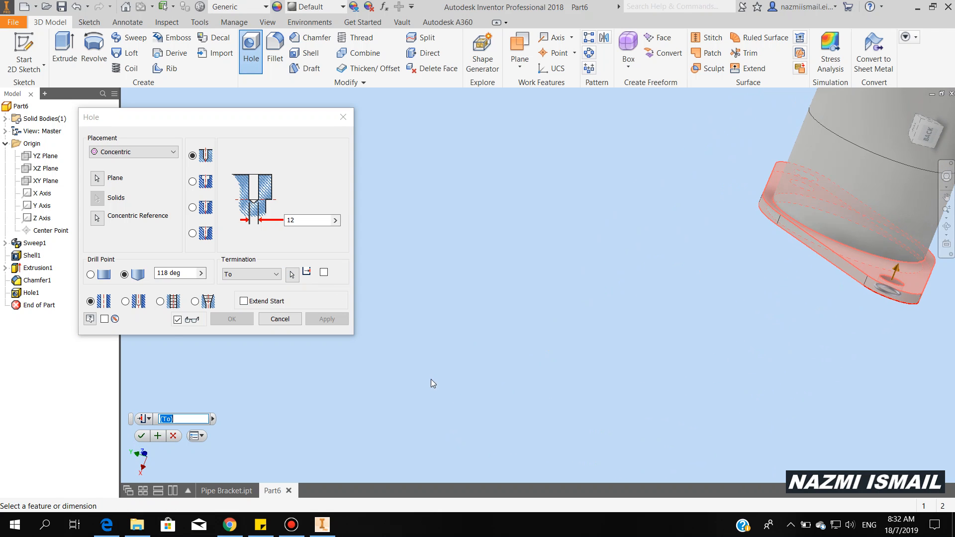
left_click(234, 321)
Start a sketch on the annular face at the pipe's other open end and project its outer circular edge.
middle_click_drag(756, 352, 616, 244, "shift")
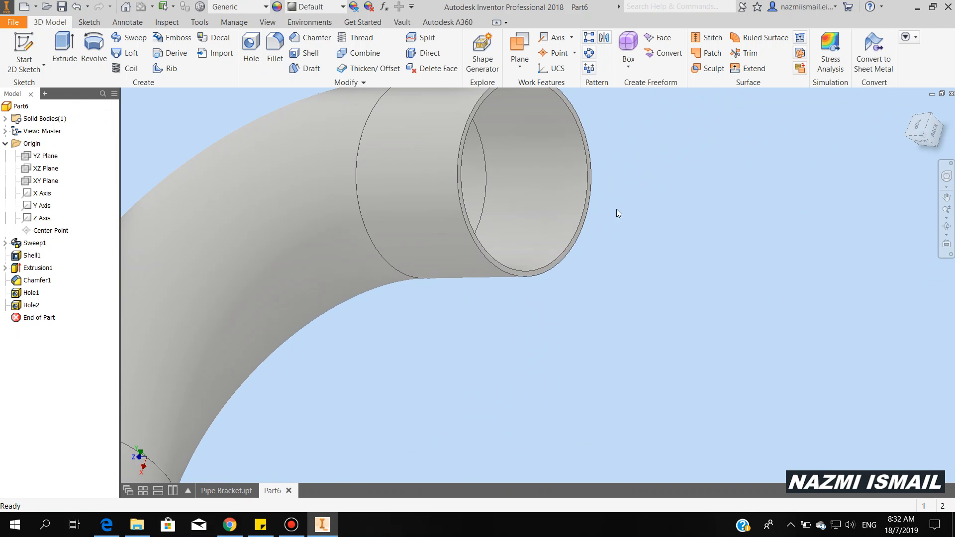
scroll(582, 285, "down", 2)
scroll(592, 258, "down", 2)
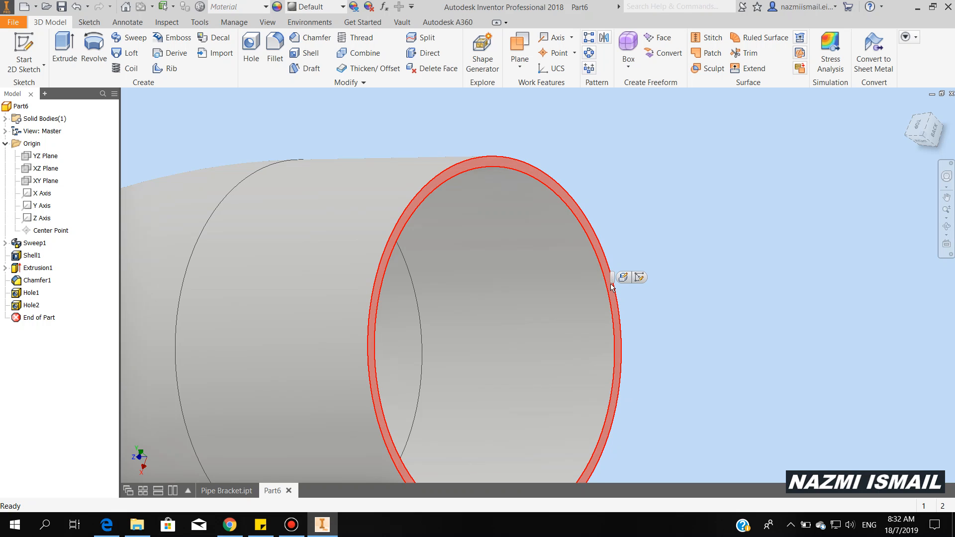
left_click(639, 277)
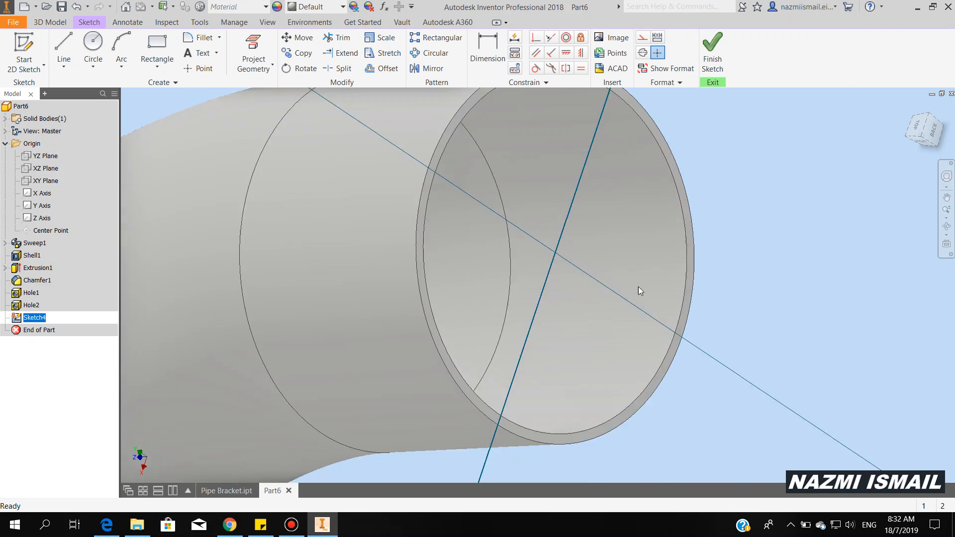
scroll(585, 330, "up", 5)
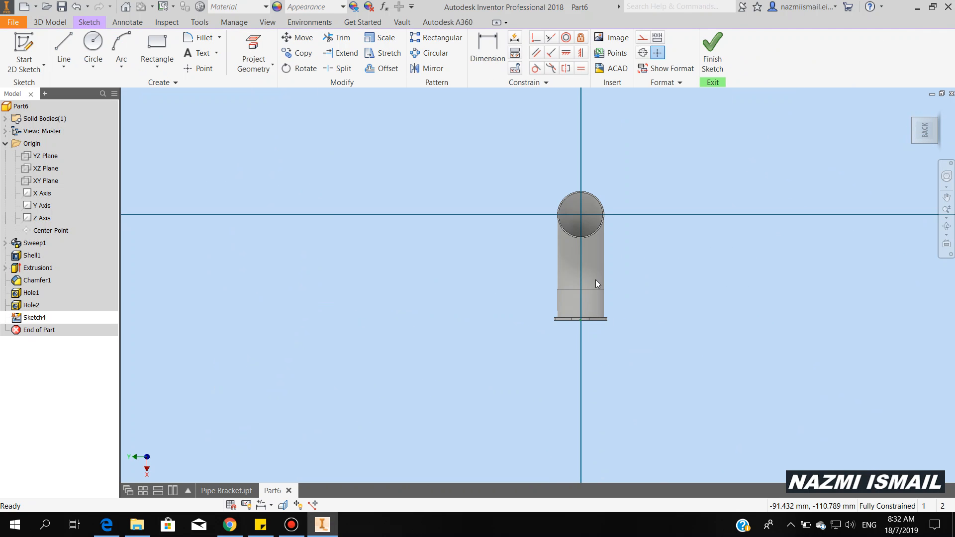
mouse_move(547, 241)
middle_mouse_down("shift")
mouse_move(635, 194)
mouse_move(543, 424)
mouse_move(485, 380)
mouse_move(565, 418)
mouse_move(459, 433)
mouse_move(531, 427)
middle_mouse_up("shift")
scroll(606, 330, "down", 8)
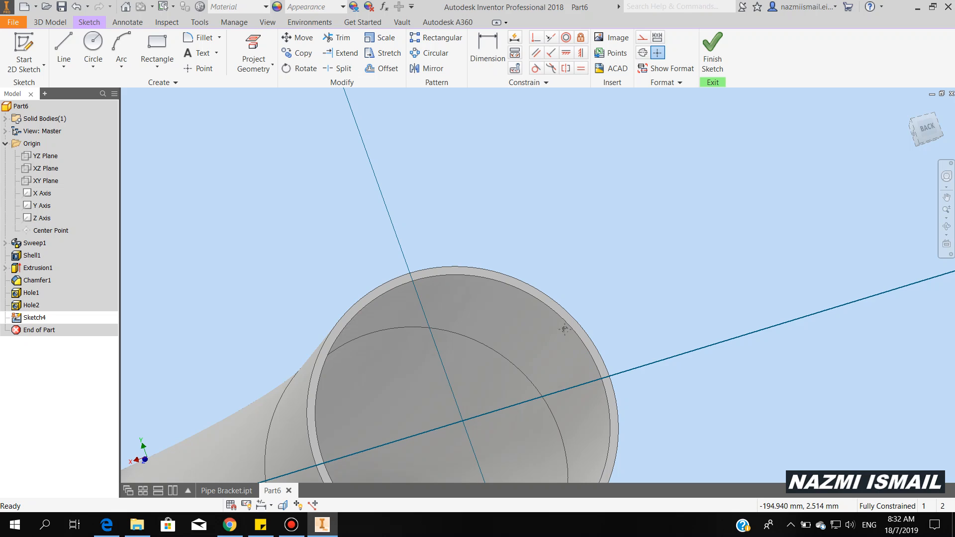
middle_click_drag(570, 333, 548, 313)
left_click(263, 65)
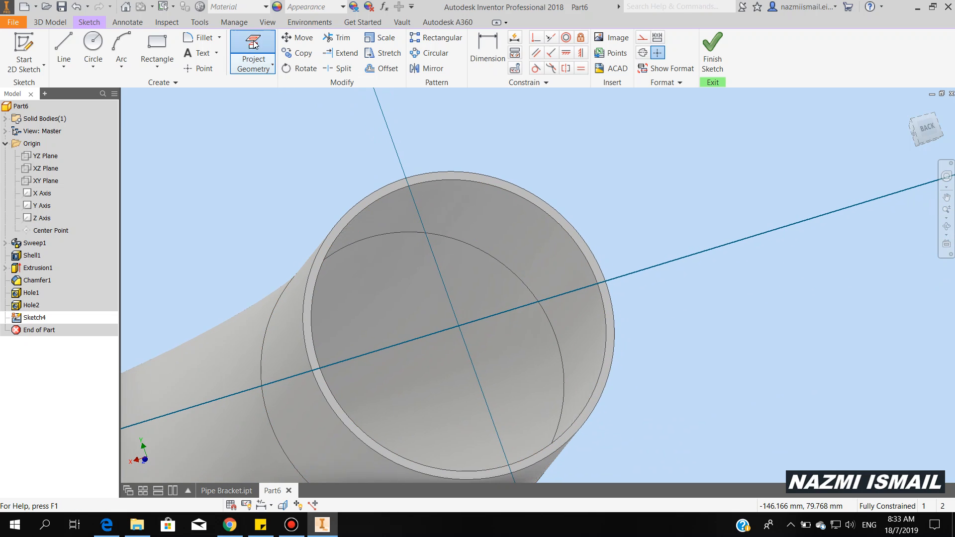
left_click(528, 192)
middle_click_drag(538, 179, 549, 147)
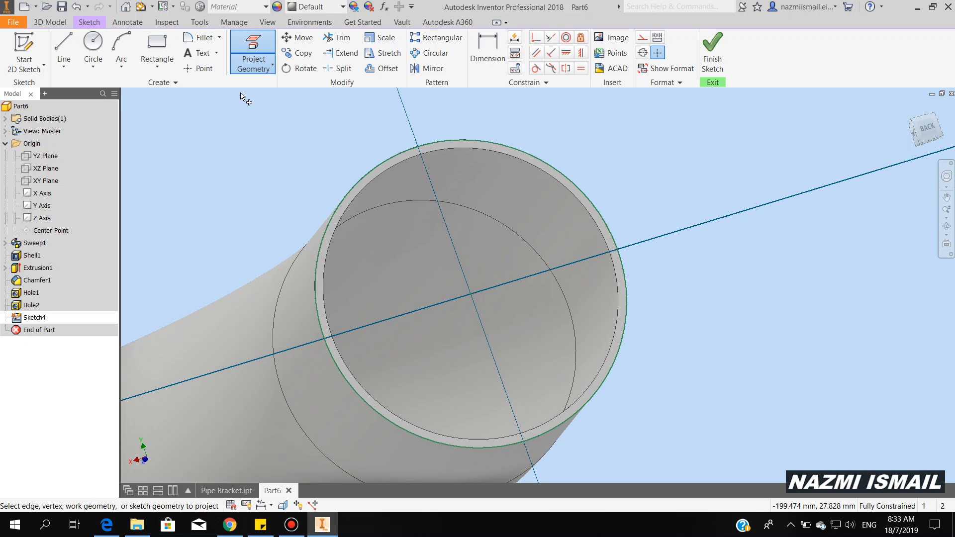
Check the round flange's size in the Assignment-6 drawing and sketch a 125 mm diameter circle centred on the pipe opening.
left_click(95, 65)
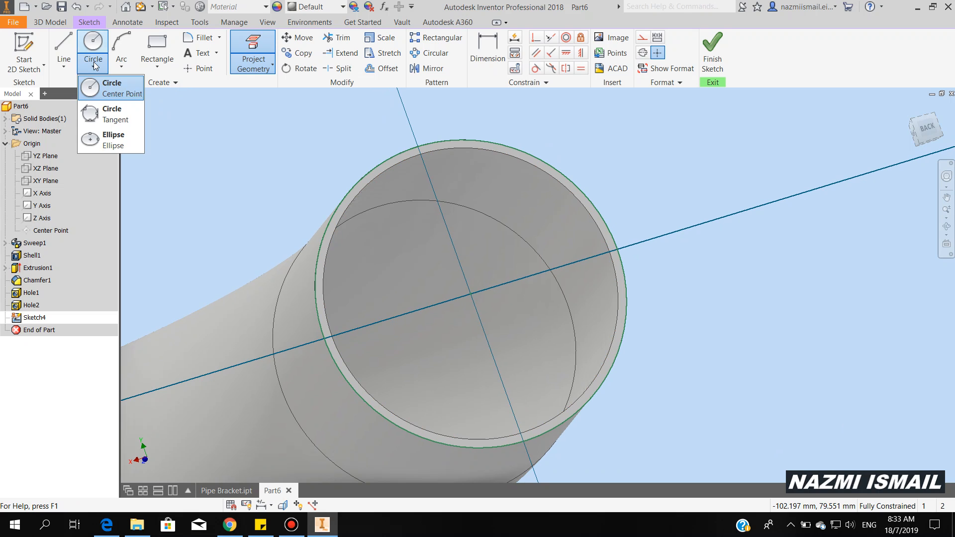
left_click(113, 93)
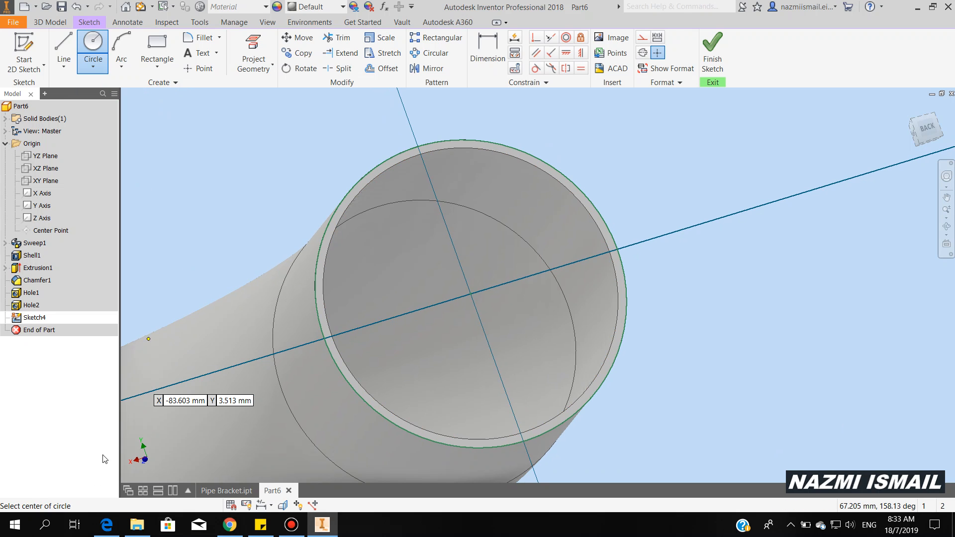
left_click(114, 533)
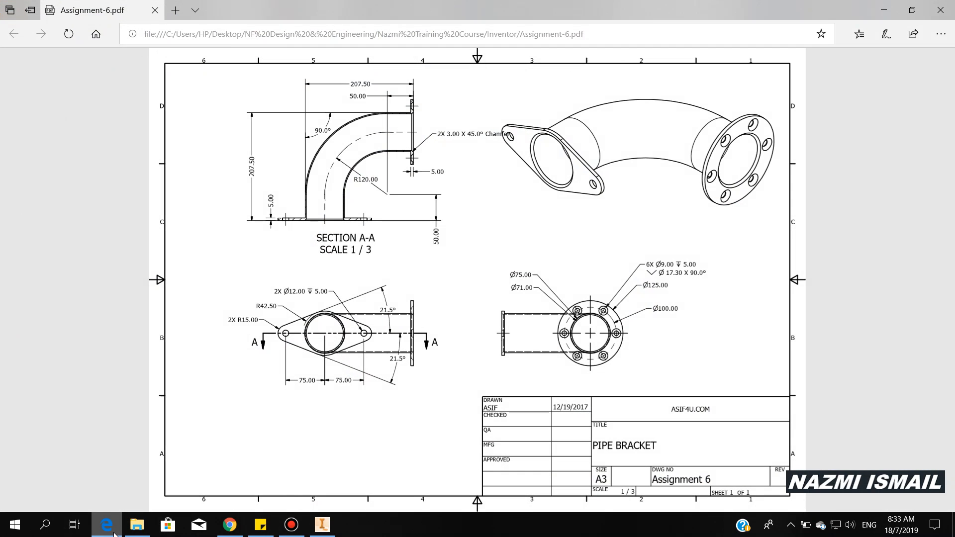
left_click(114, 534)
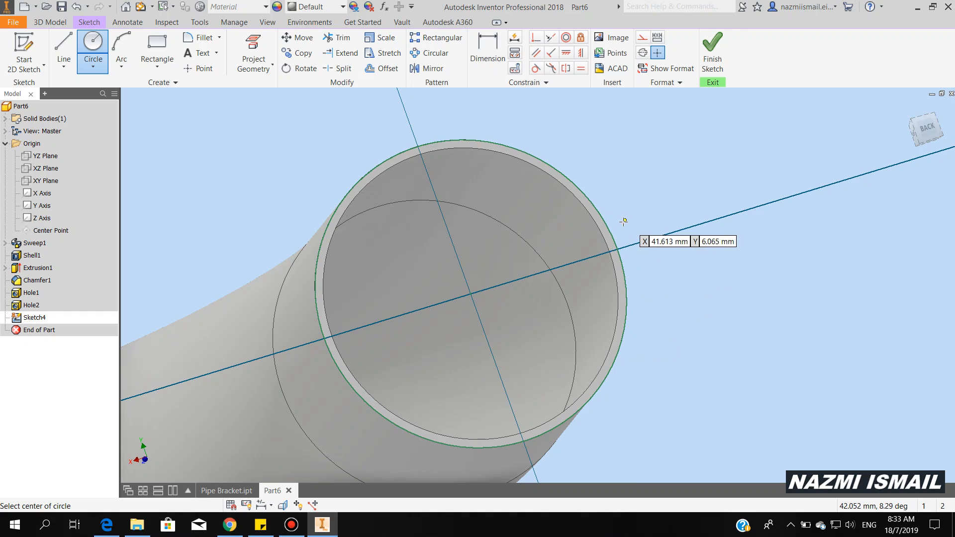
left_click(471, 294)
right_click(662, 215)
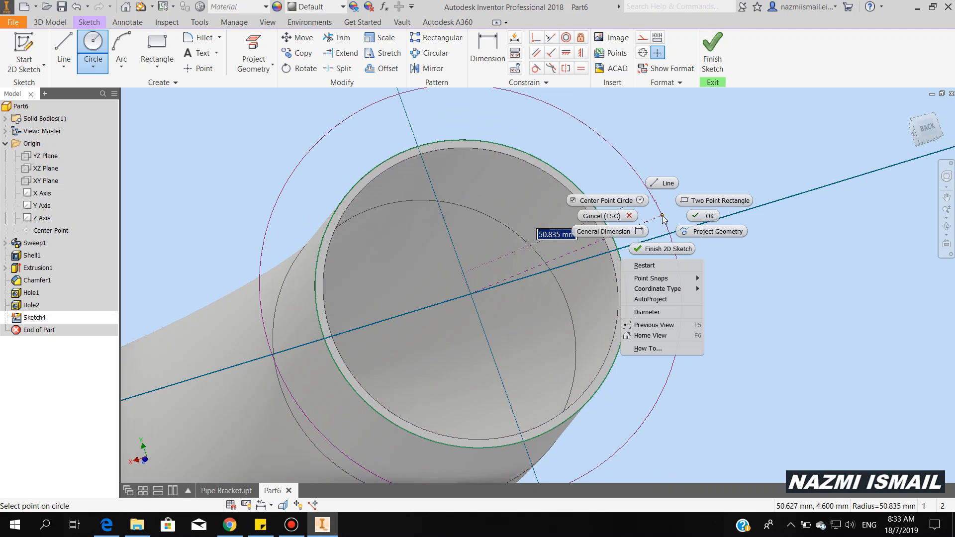
left_click(656, 312)
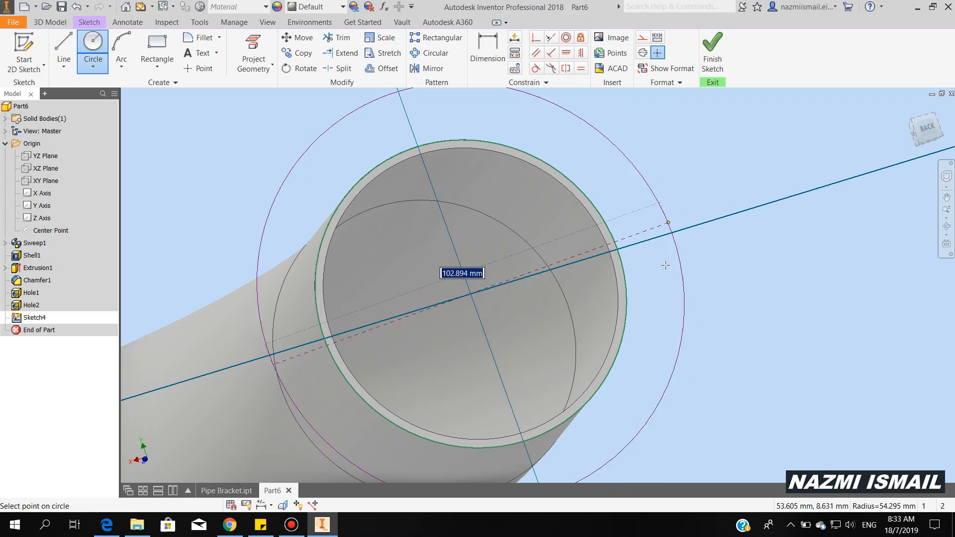
type("125")
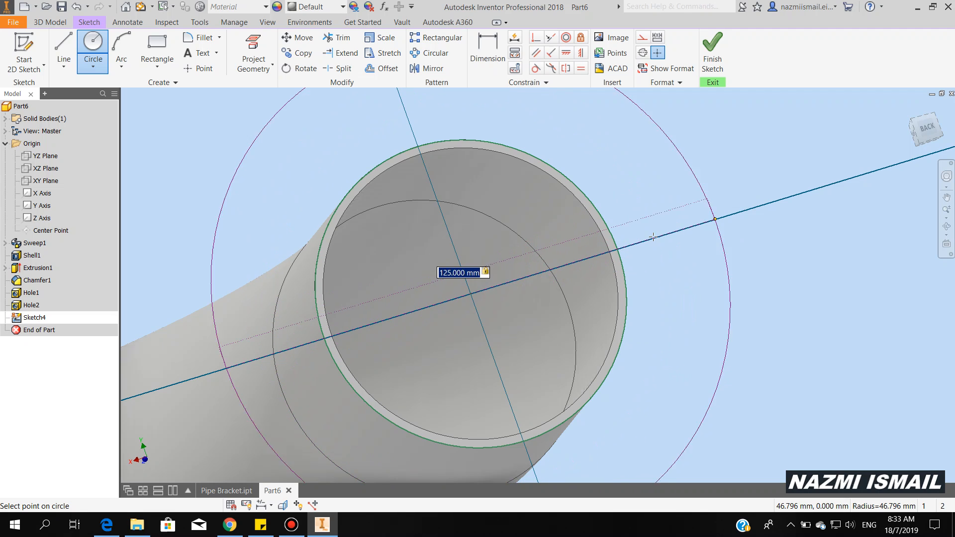
key("Return")
scroll(659, 220, "up", 3)
right_click(716, 175)
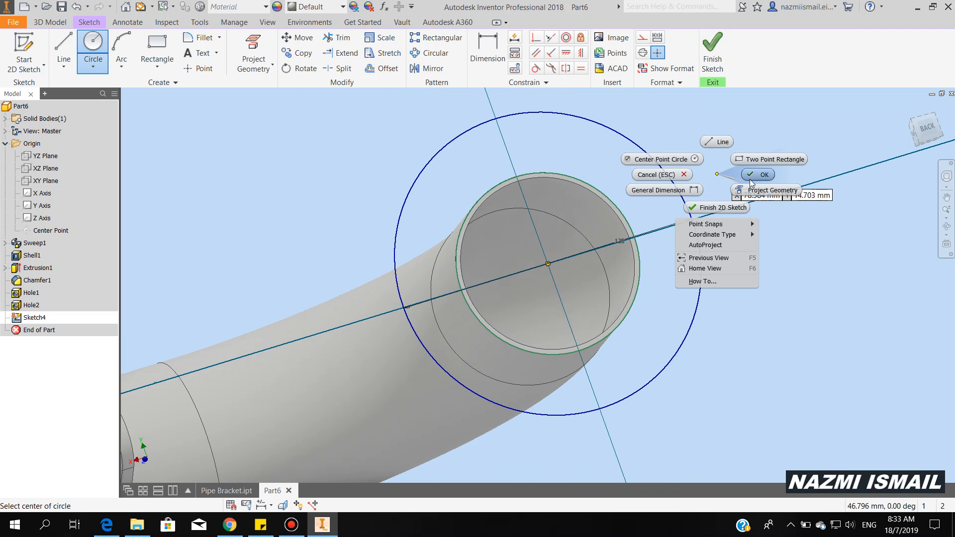
left_click(749, 178)
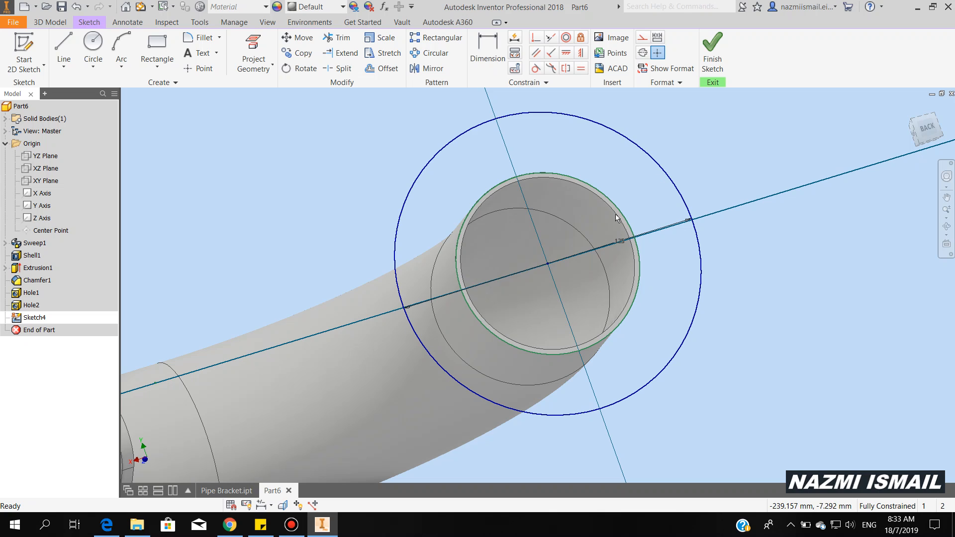
Finish the sketch and extrude the ring between the 125 mm circle and the pipe 5 mm in the reversed direction, back along the pipe.
left_click(713, 49)
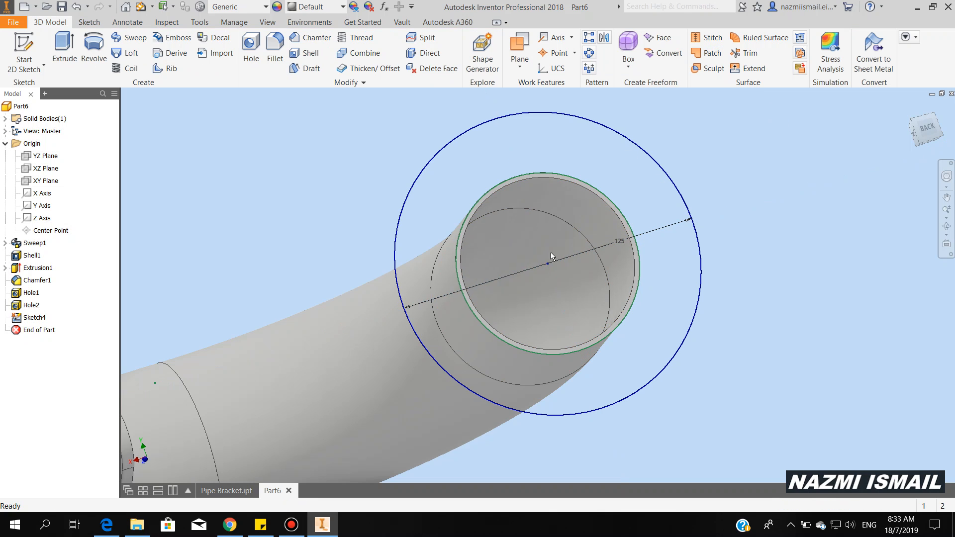
left_click(59, 60)
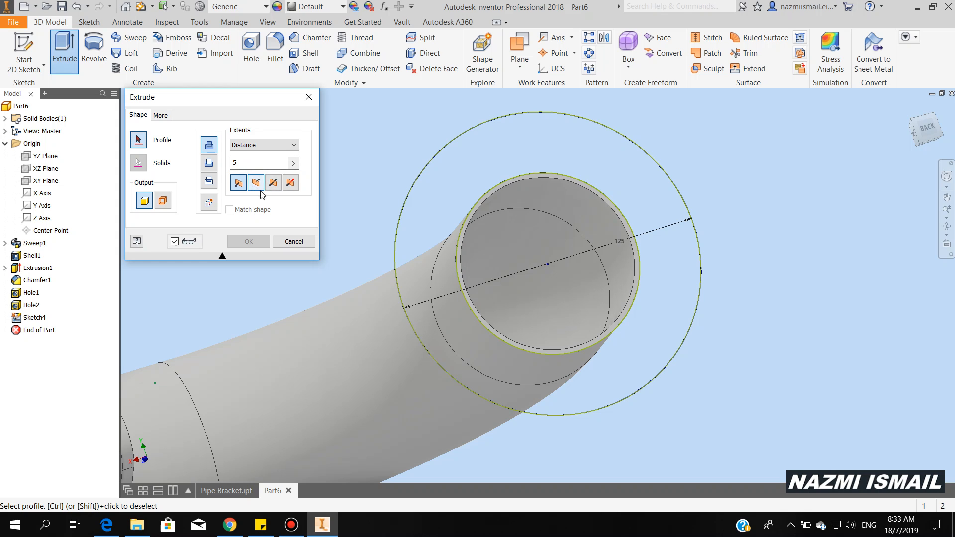
left_click(485, 158)
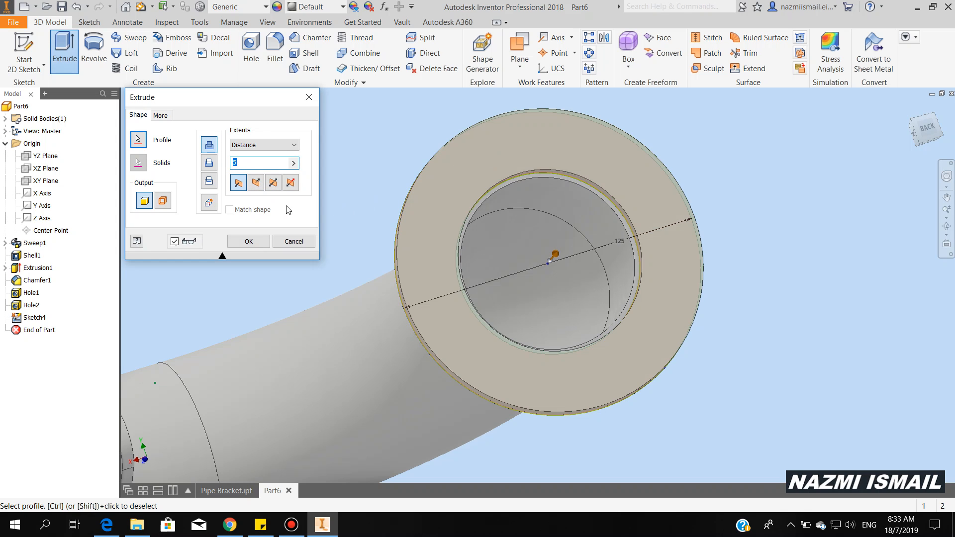
left_click(256, 183)
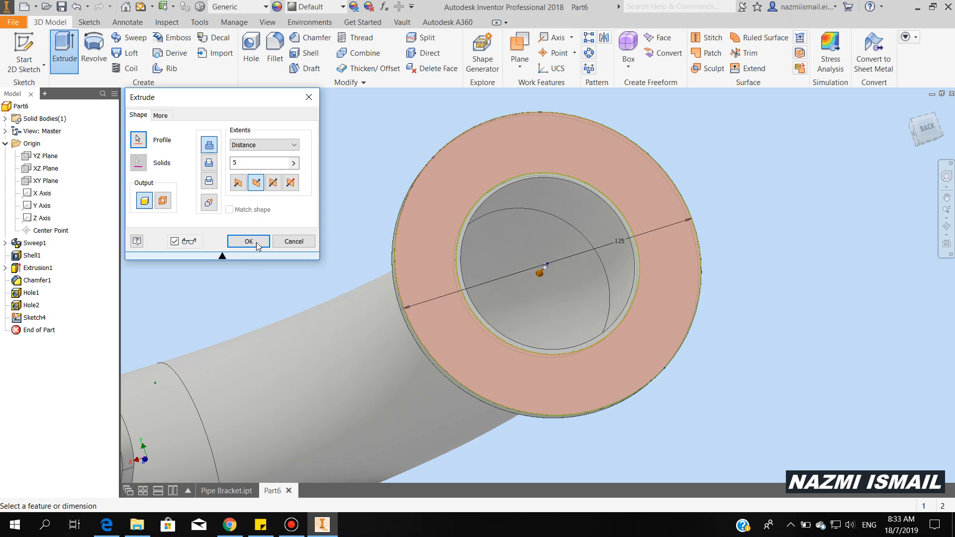
left_click(258, 246)
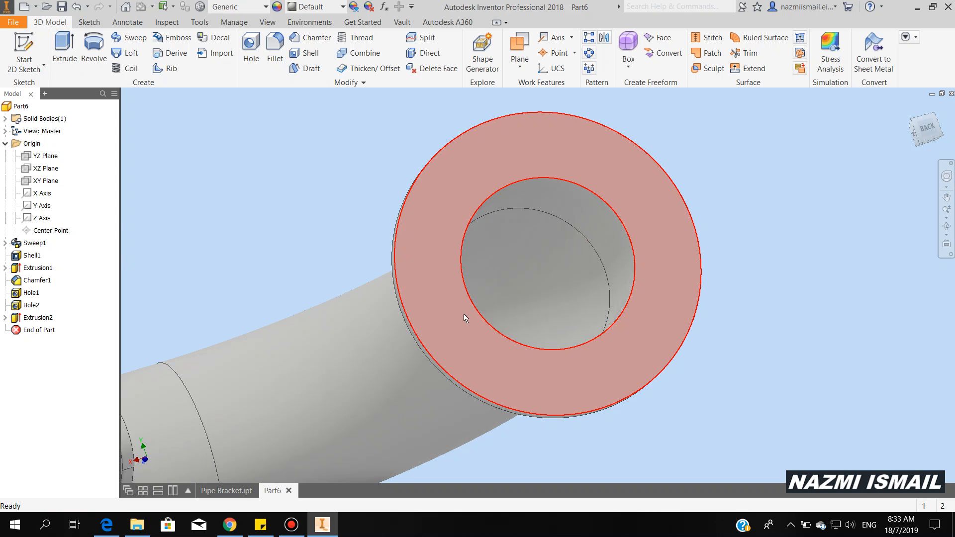
In a new sketch on the round flange's face, project the outer edge and place a point on the horizontal axis about 48 mm from centre.
left_click(624, 172)
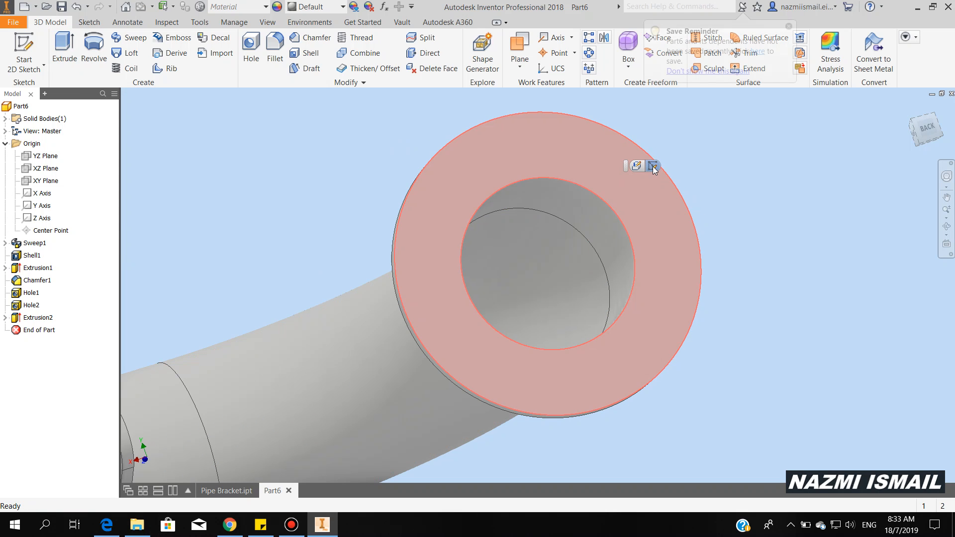
left_click(653, 166)
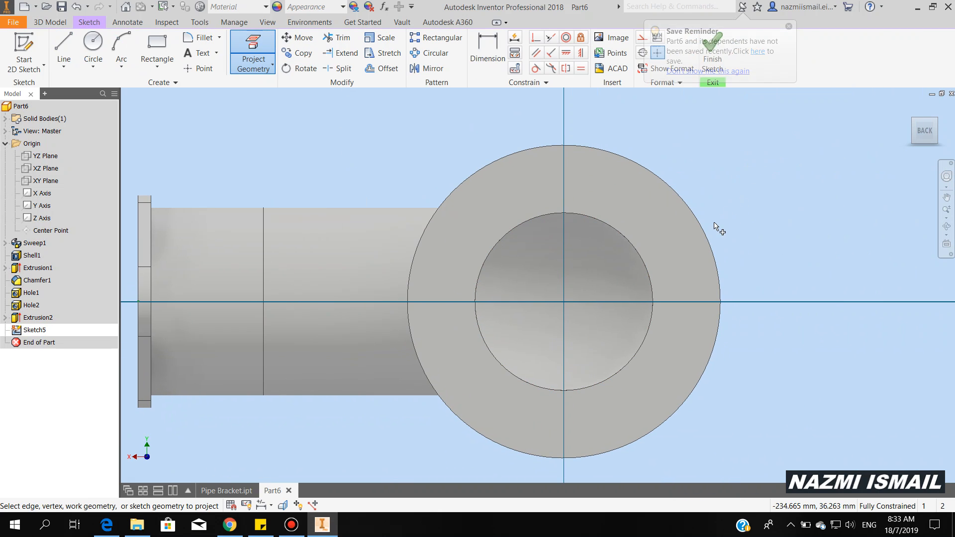
left_click(711, 248)
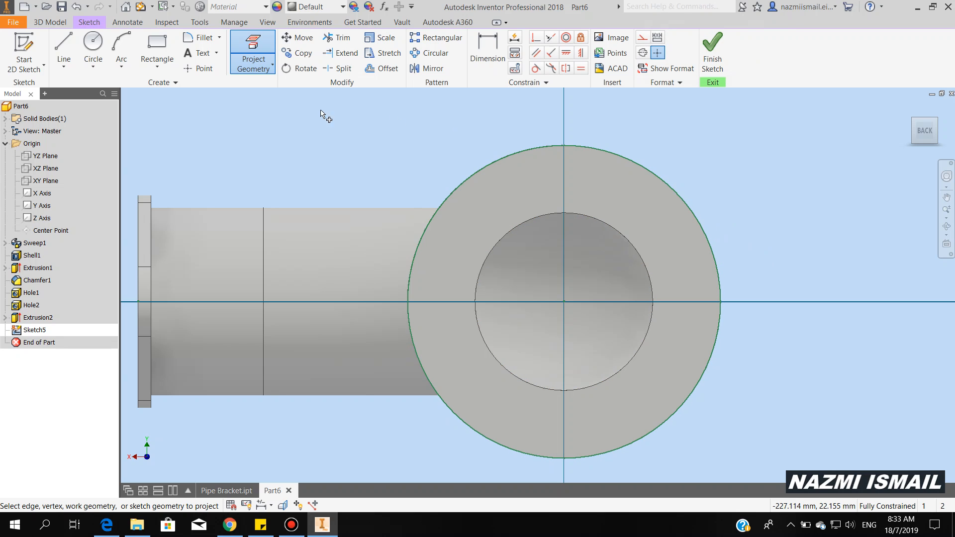
left_click(200, 69)
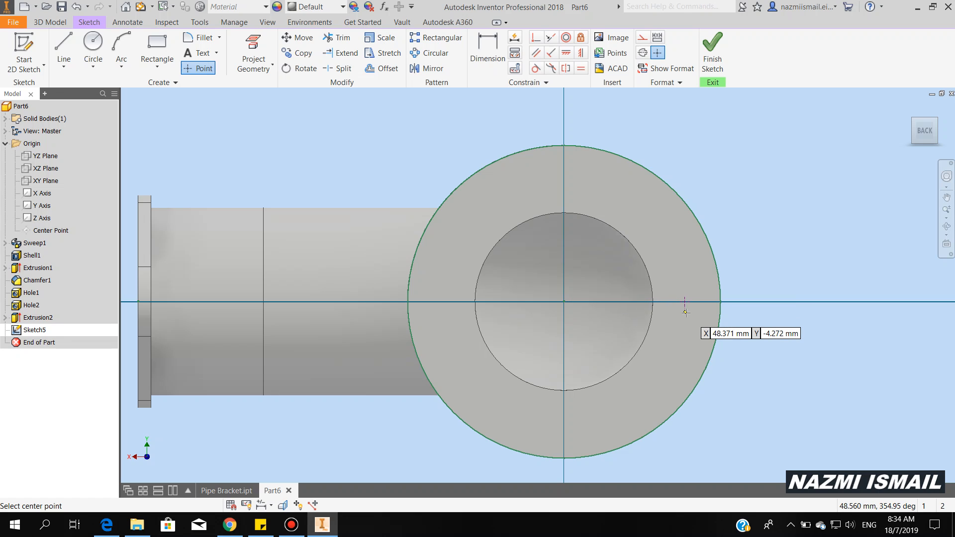
left_click(686, 302)
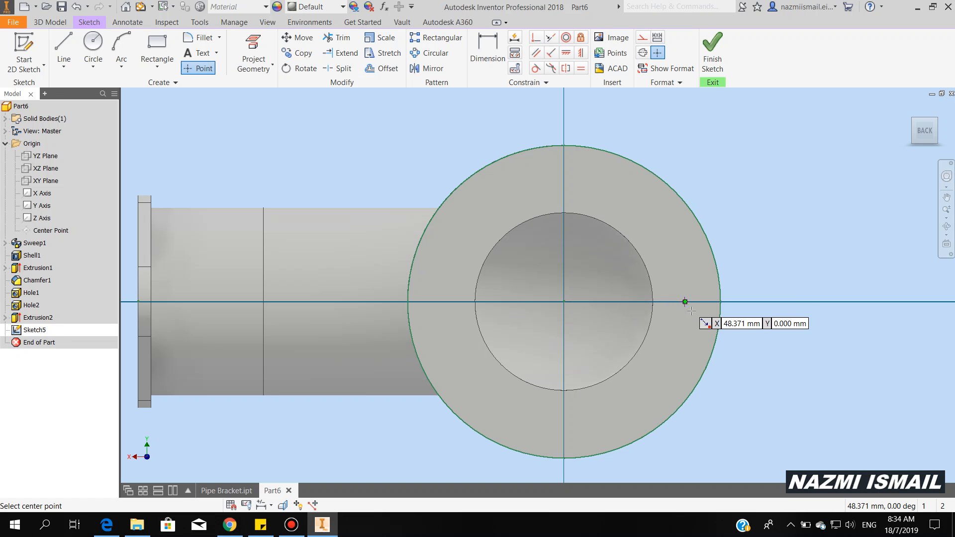
Dimension the sketched point 50 mm horizontally from the centre of the round flange and finish the sketch.
left_click(488, 53)
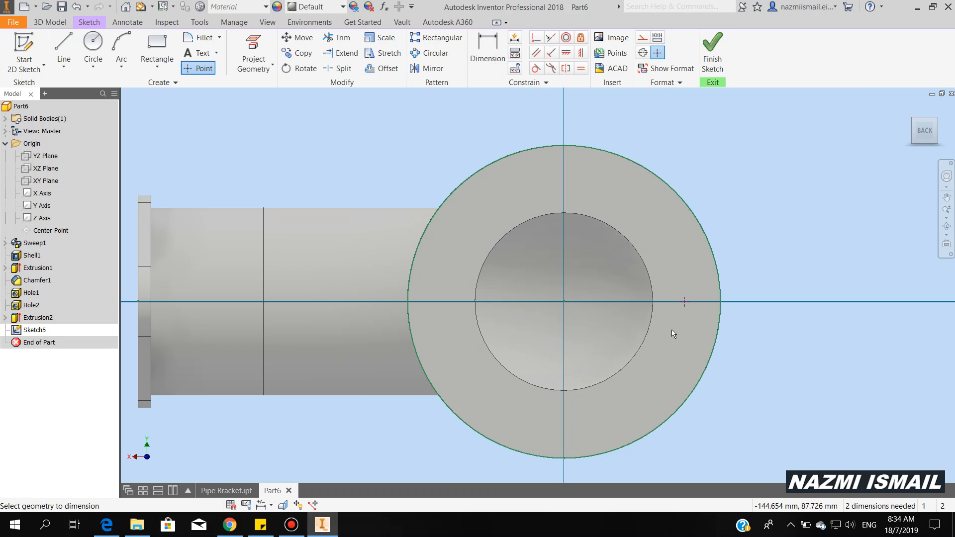
left_click(685, 302)
left_click(564, 302)
left_click(640, 386)
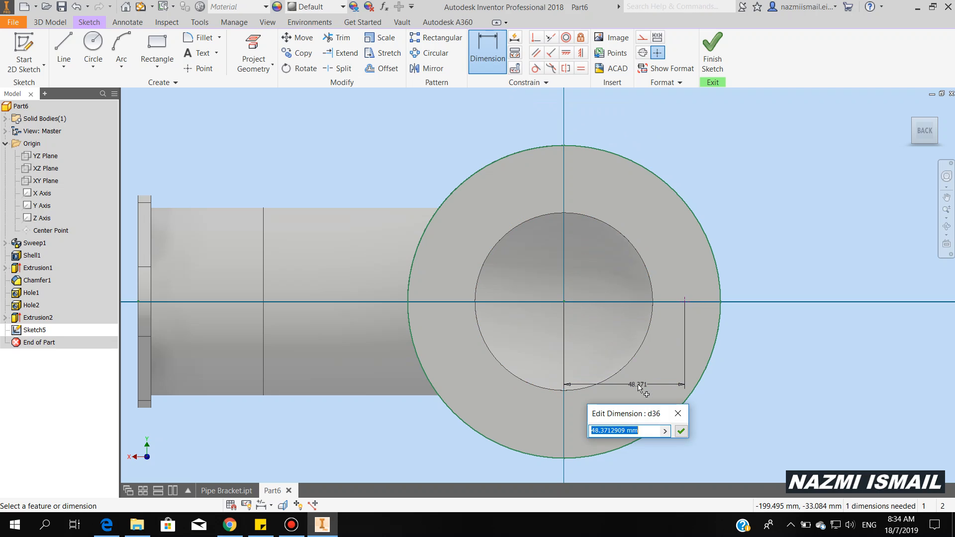
type("50")
key("Return")
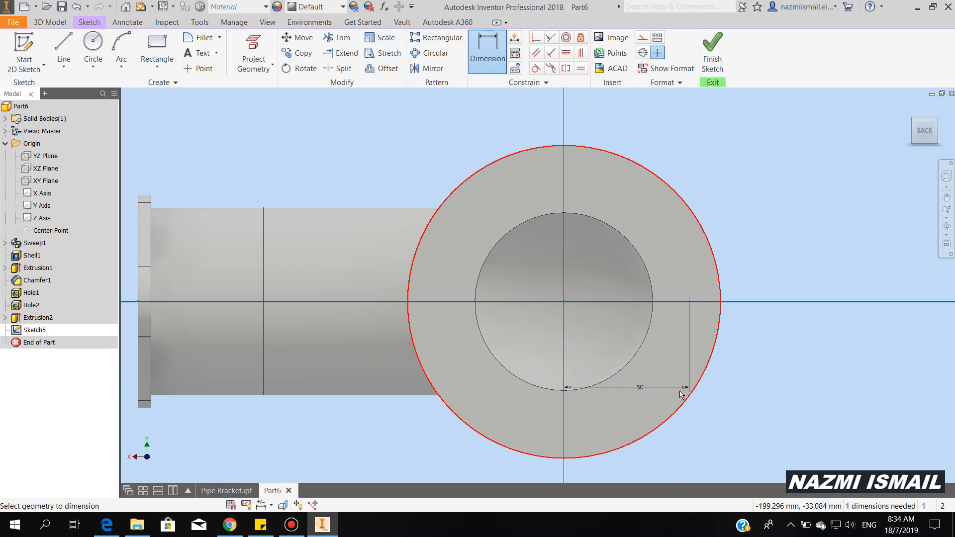
left_click(715, 59)
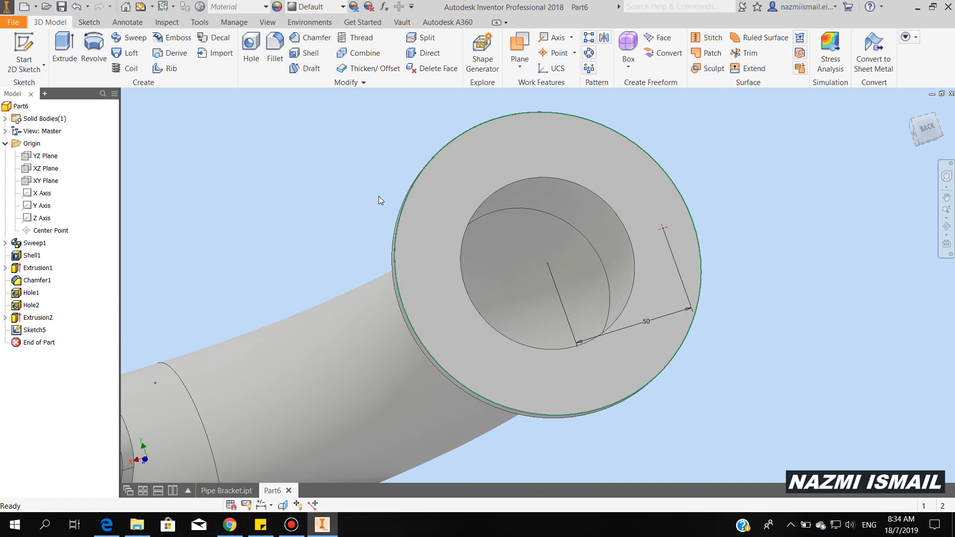
Check the drawing and set up a countersunk clearance hole at the sketched point for an Ansi Metric M Profile Flat Head Machine Screw, size M8.
left_click(251, 52)
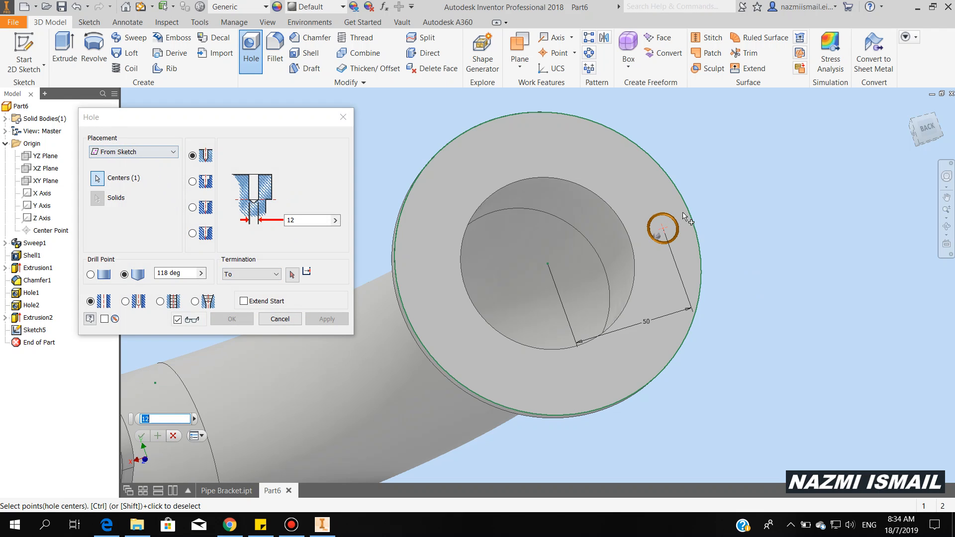
left_click(106, 529)
left_click(106, 529)
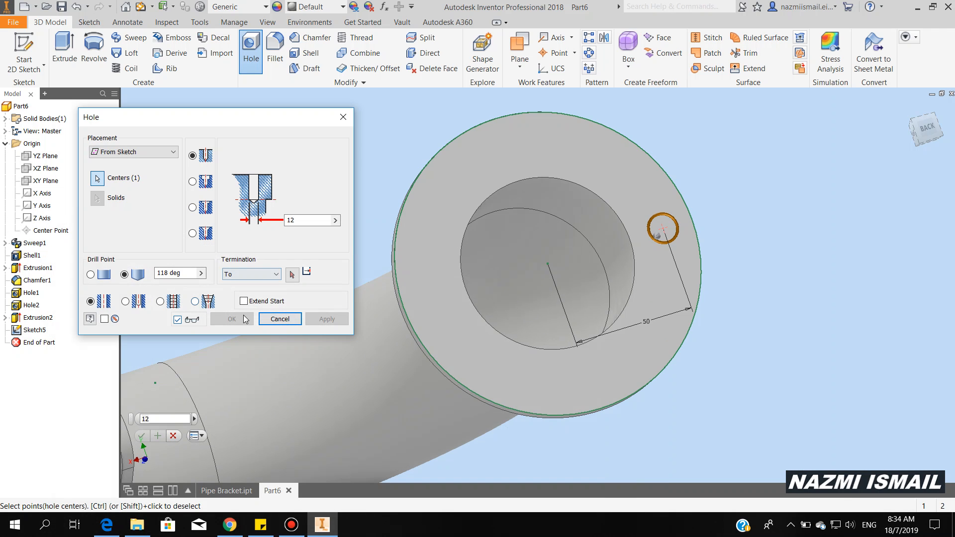
left_click(192, 233)
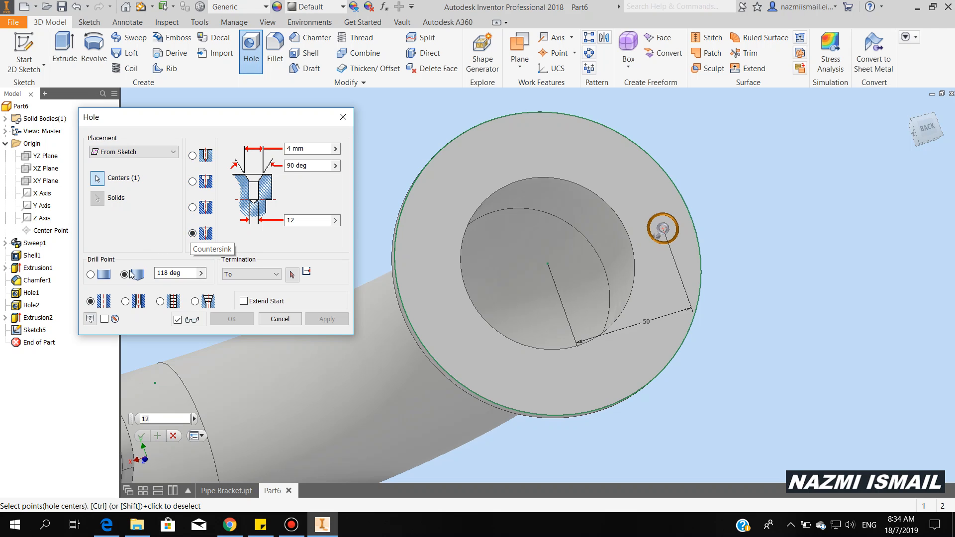
left_click(126, 301)
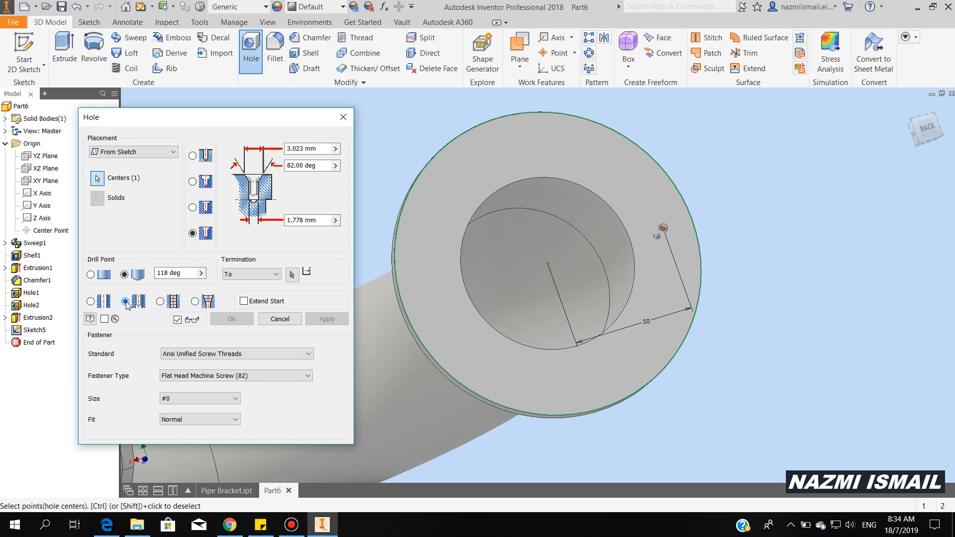
left_click(217, 355)
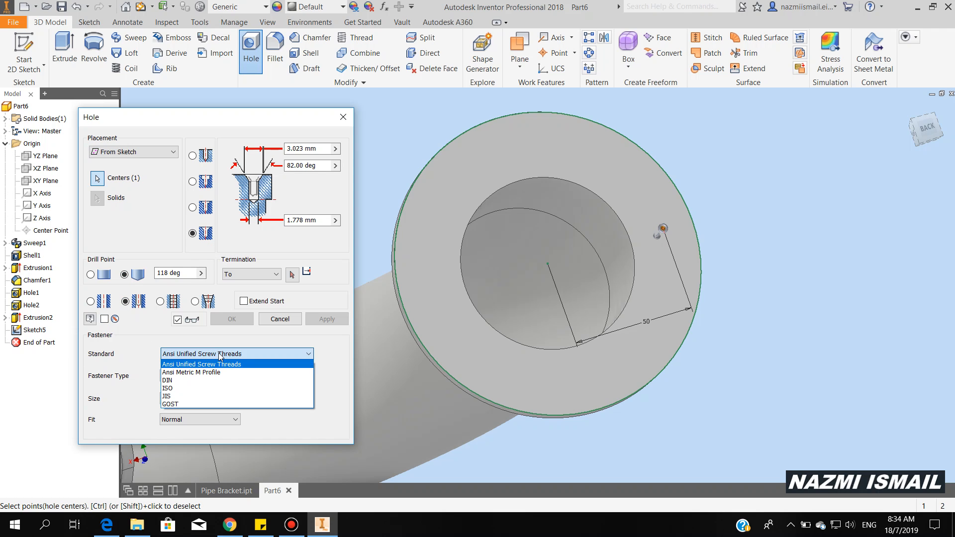
left_click(210, 372)
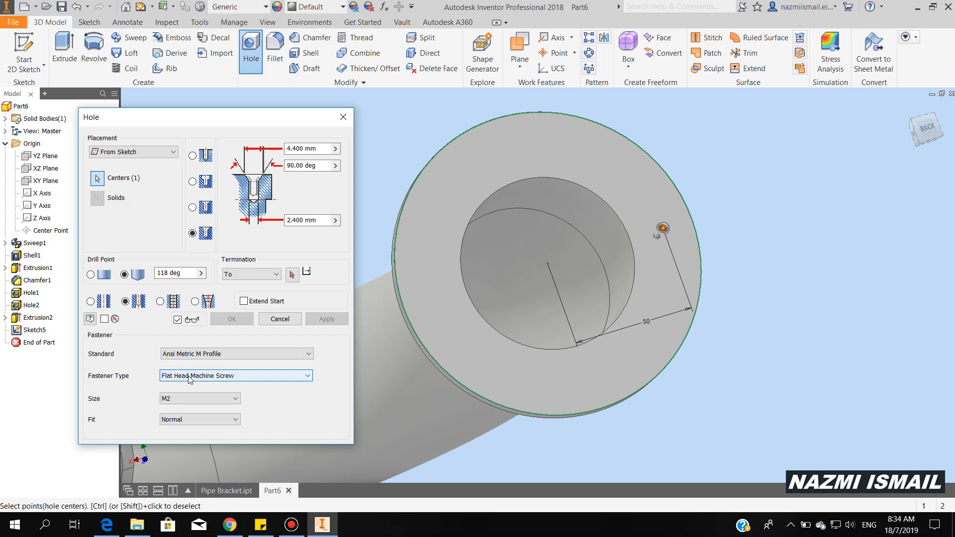
left_click(179, 403)
left_click(195, 453)
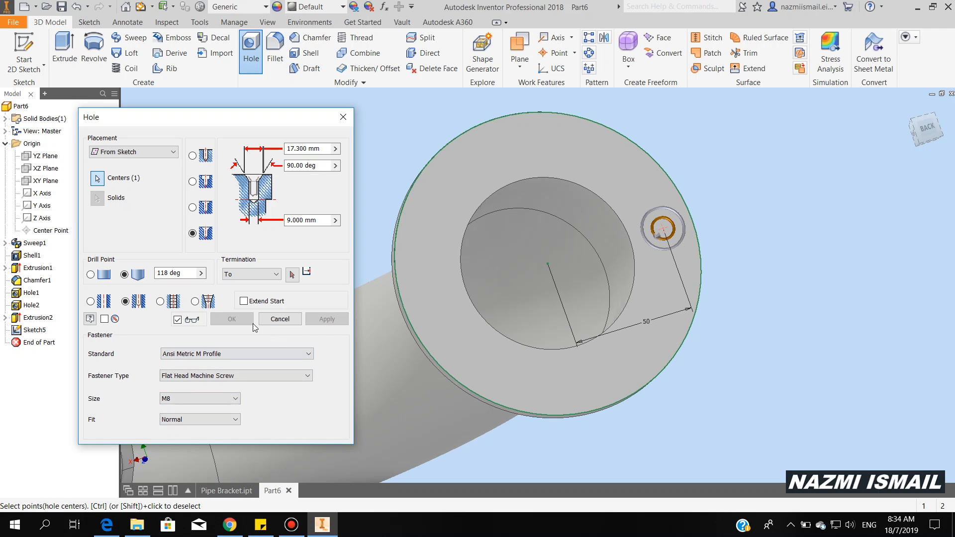
Terminate the countersunk hole at the round flange's back face on the pipe side and create it.
left_click(292, 278)
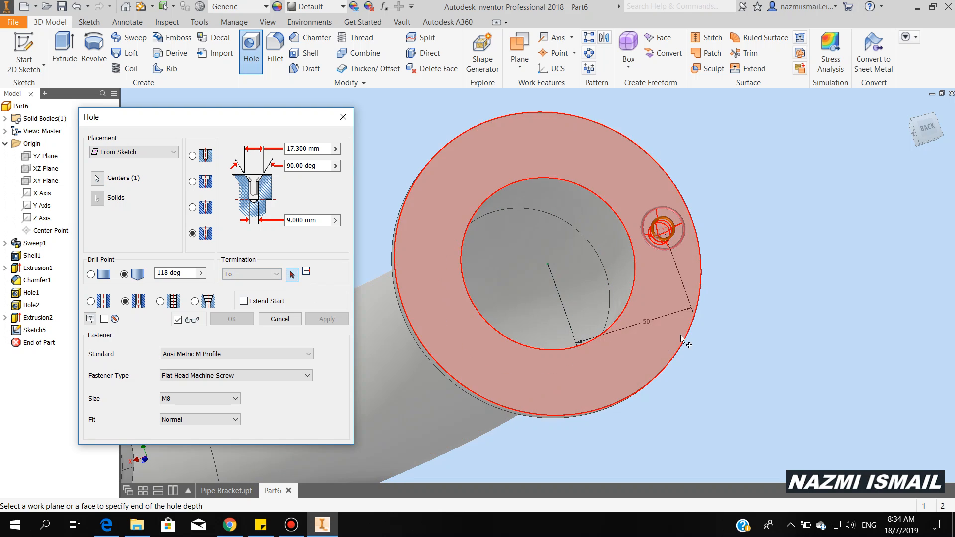
middle_click_drag(753, 230, 746, 323, "shift")
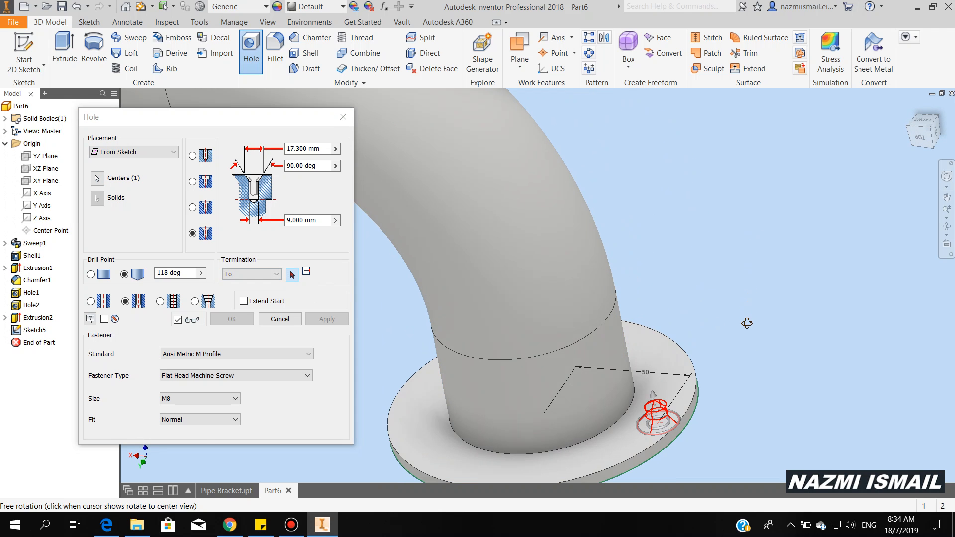
left_click(662, 369)
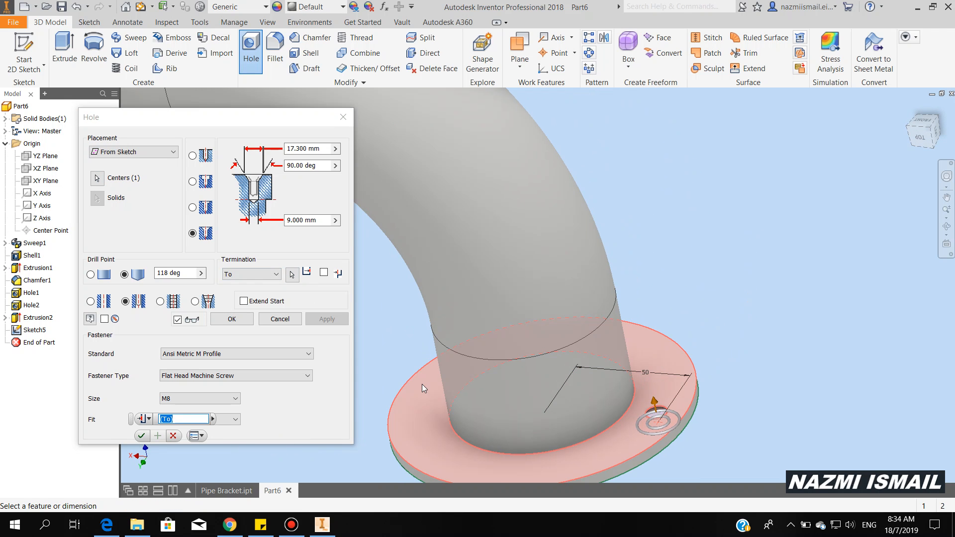
left_click(232, 319)
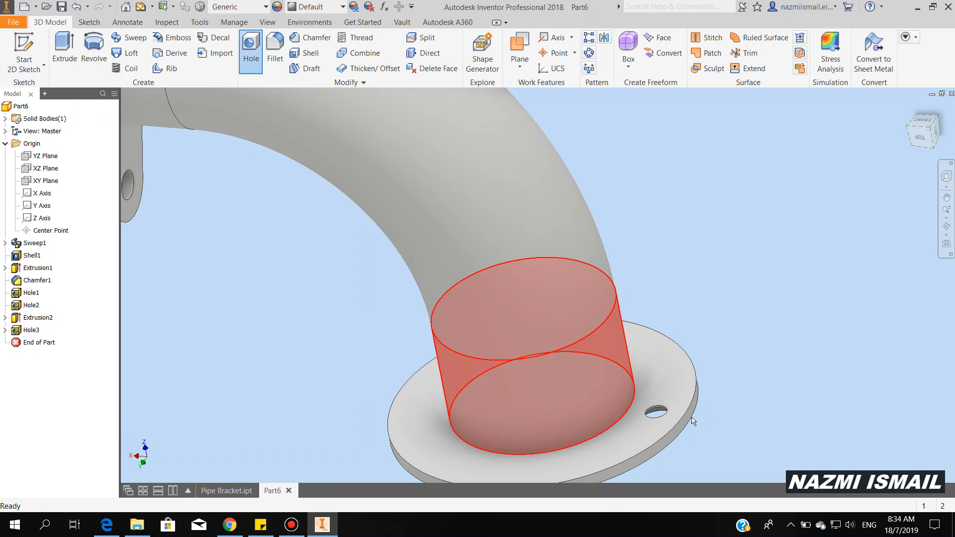
Circular-pattern the countersunk hole around the pipe opening's axis with 6 occurrences over 360 degrees.
middle_click_drag(724, 425, 749, 354, "shift")
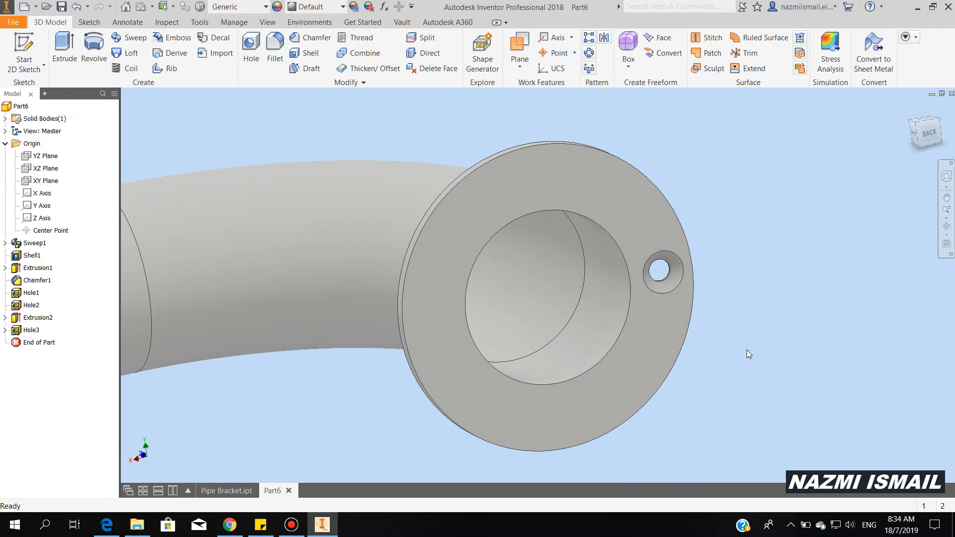
left_click(590, 53)
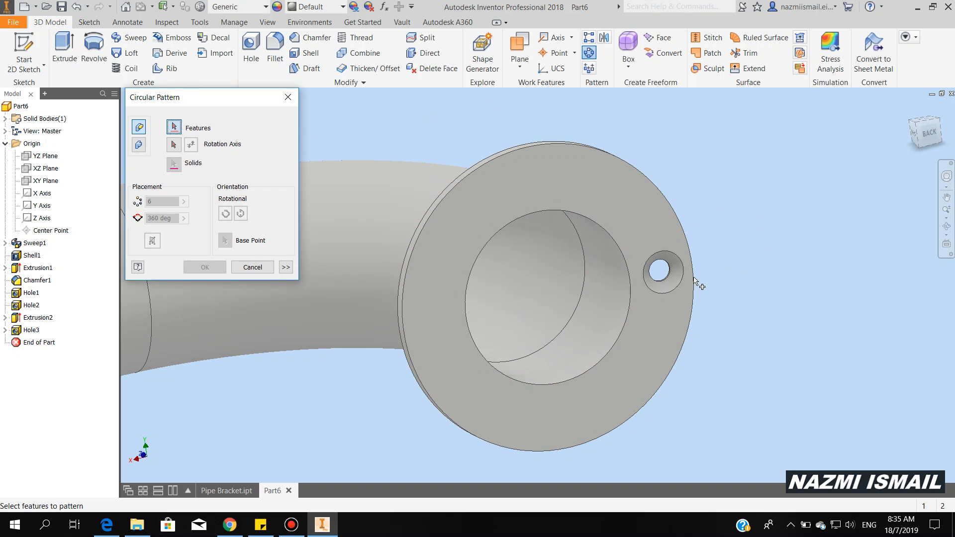
left_click(674, 284)
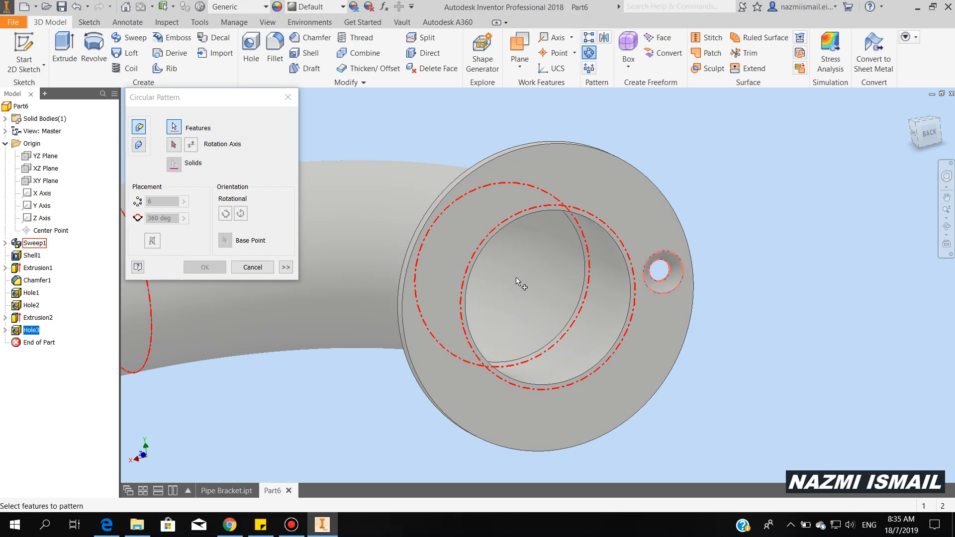
left_click(174, 145)
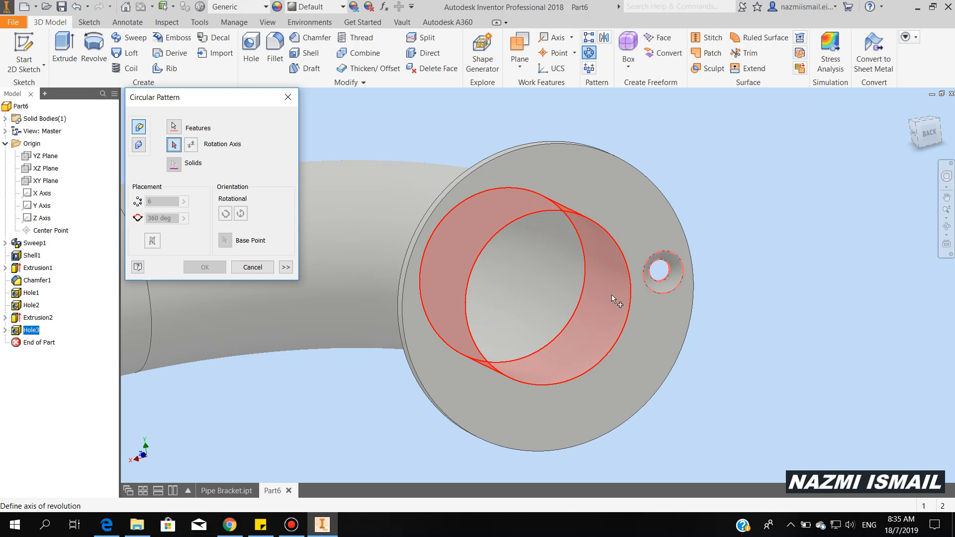
left_click(611, 295)
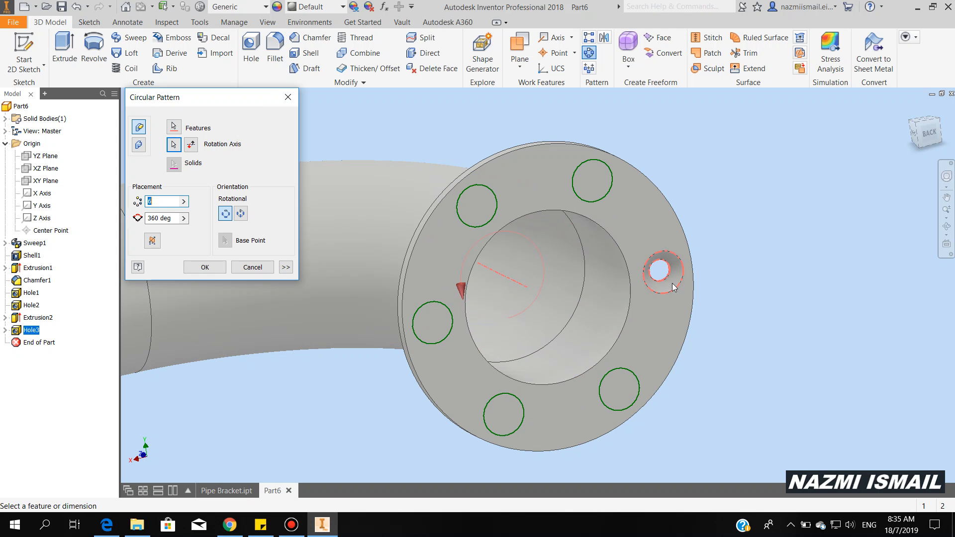
left_click(204, 267)
scroll(696, 298, "down", 5)
scroll(644, 287, "up", 4)
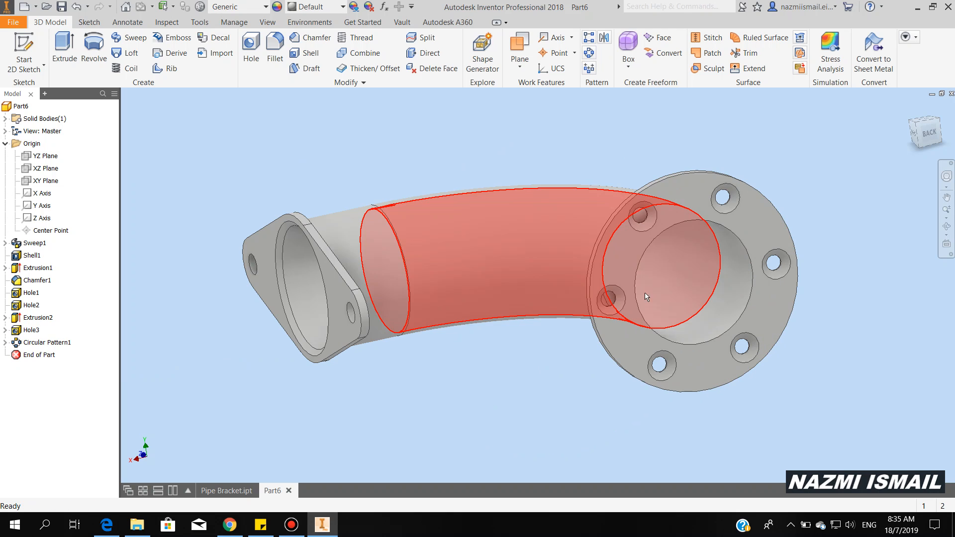
Set the part's material to Stainless Steel in its physical iProperties and apply the change.
left_click(13, 23)
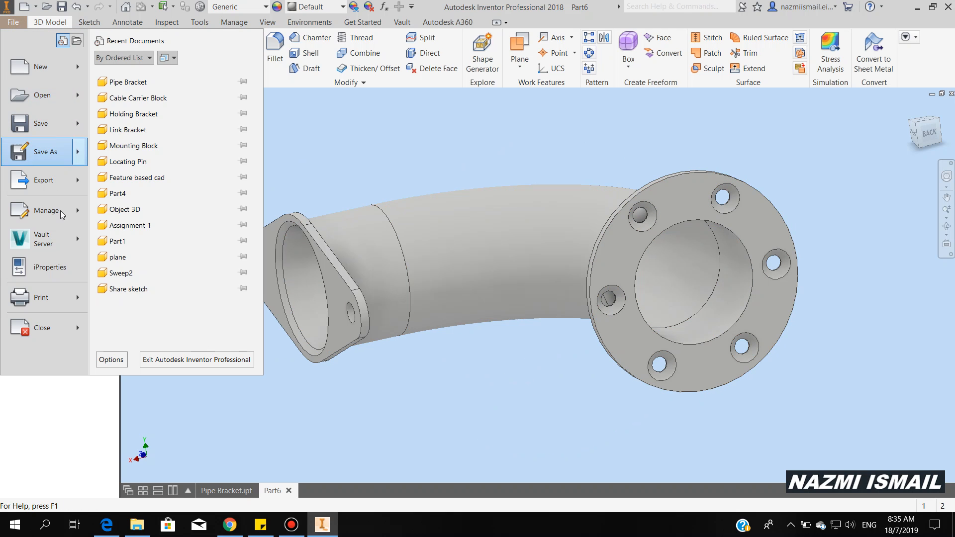
left_click(58, 271)
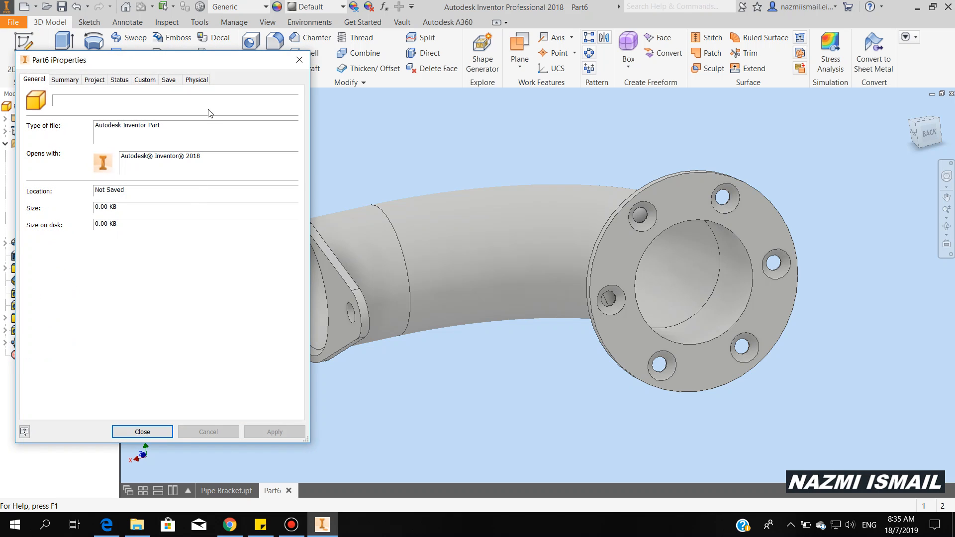
left_click(202, 81)
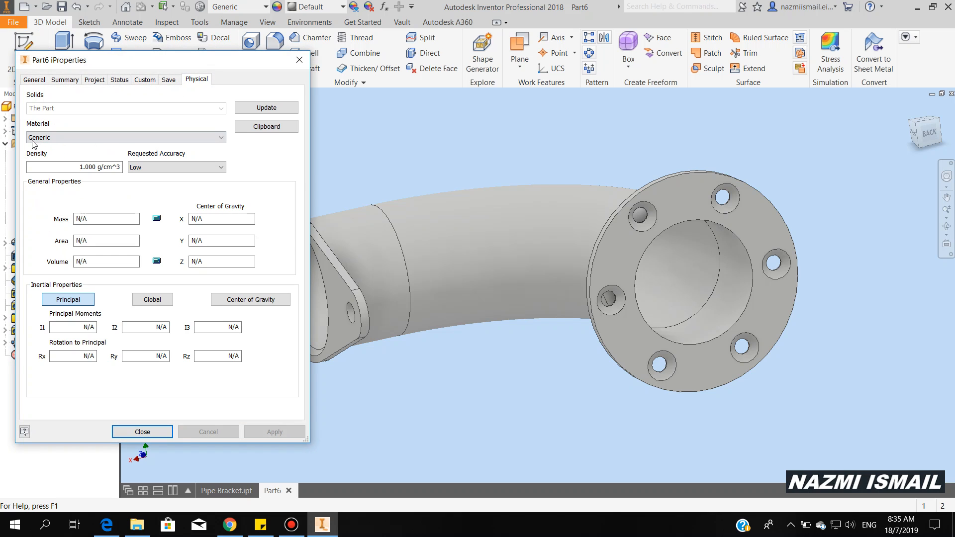
left_click(73, 139)
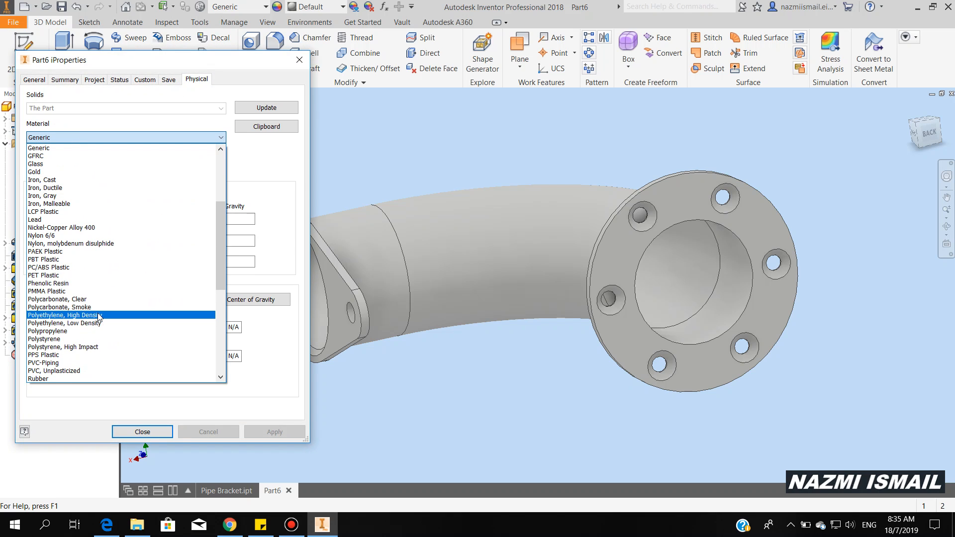
scroll(90, 324, "down", 2)
scroll(89, 327, "down", 1)
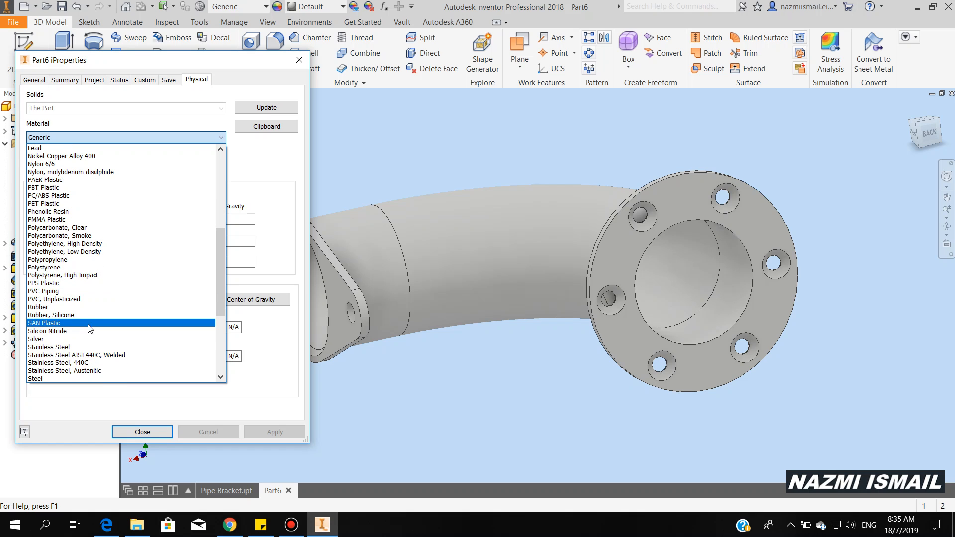
left_click(48, 347)
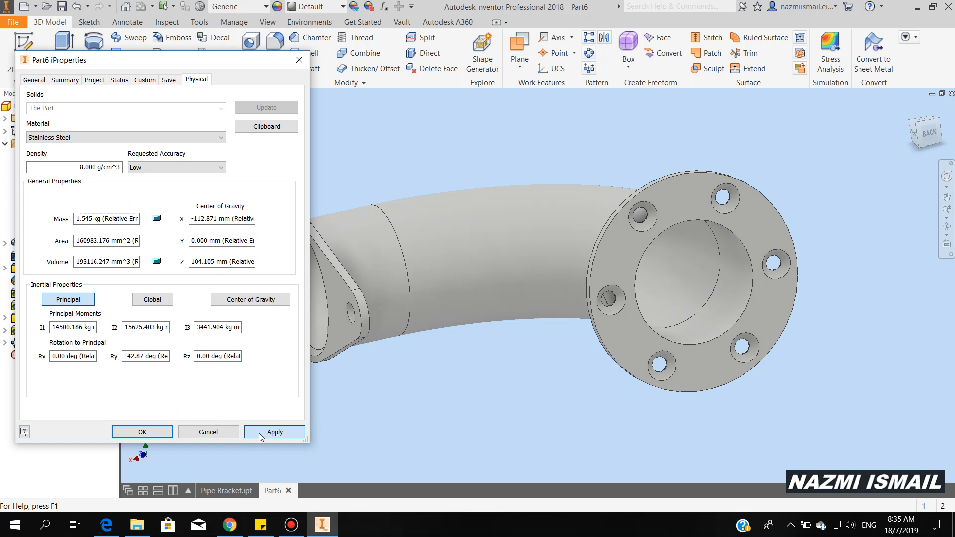
left_click(159, 432)
Chamfer the inner circular edge of the round flange's opening with a distance of 3 mm.
scroll(711, 226, "up", 4)
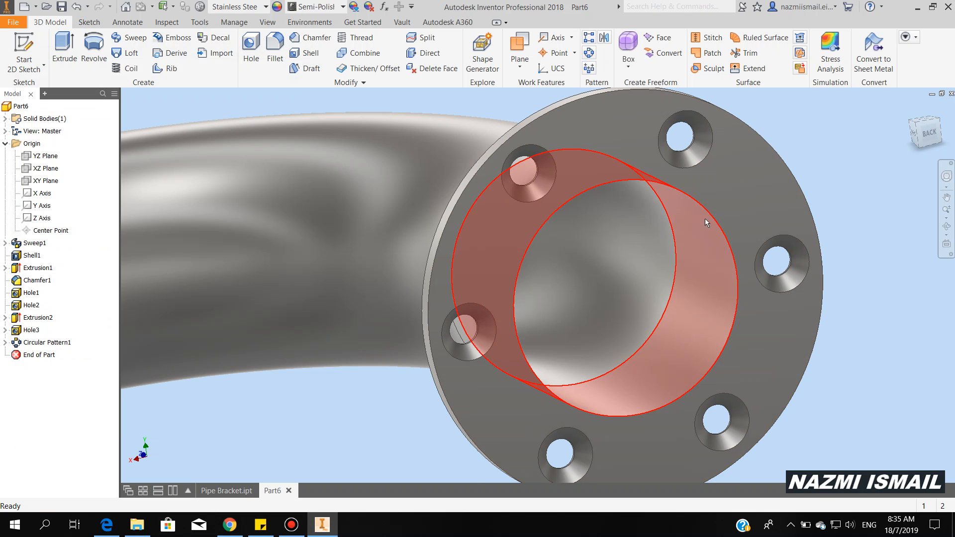
left_click(310, 38)
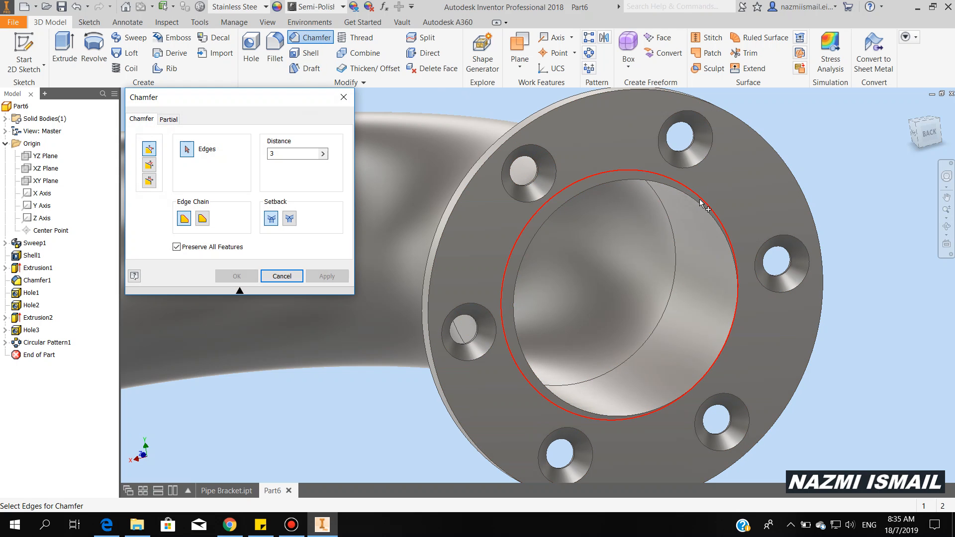
left_click(699, 204)
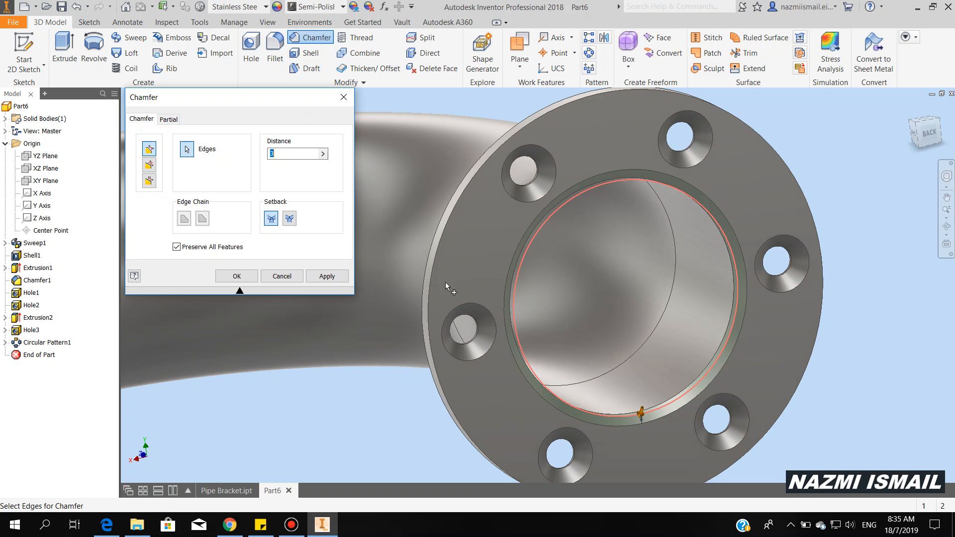
left_click(236, 276)
scroll(692, 289, "up", 3)
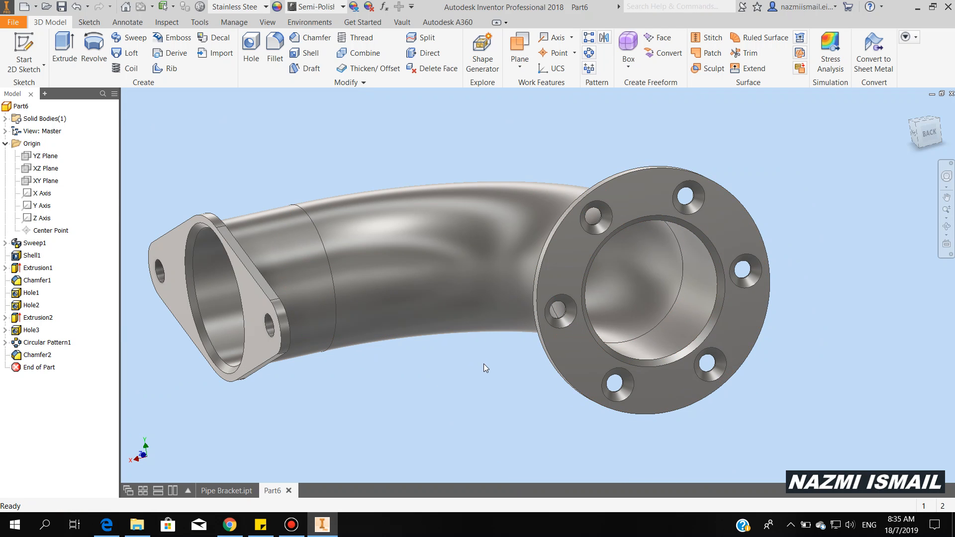
middle_click_drag(500, 368, 587, 367, "shift")
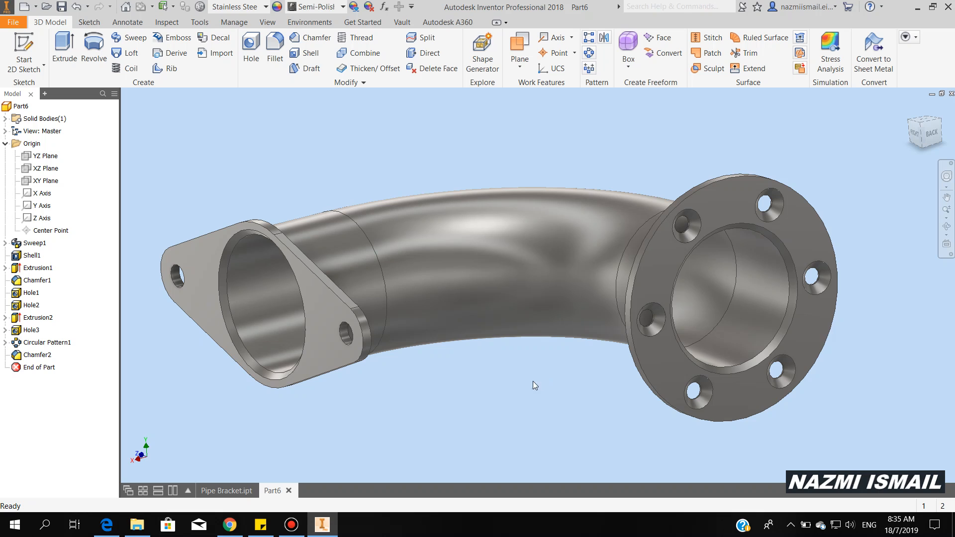